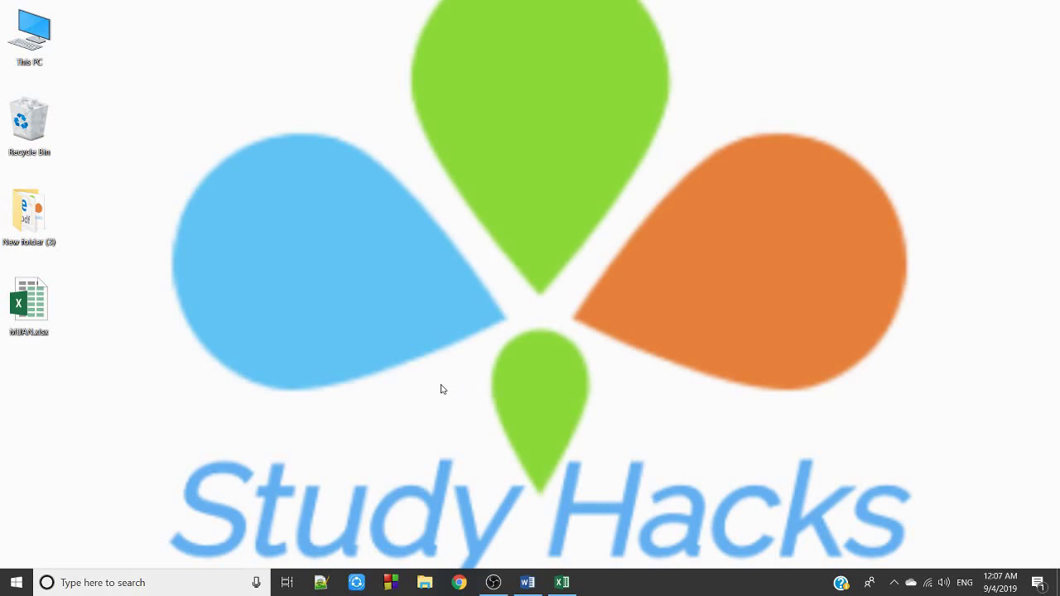
# Restore Book1 and review row 8's empty Total, Average, Percentage, Maximum and Minimum cells
pyautogui.click(579, 583)
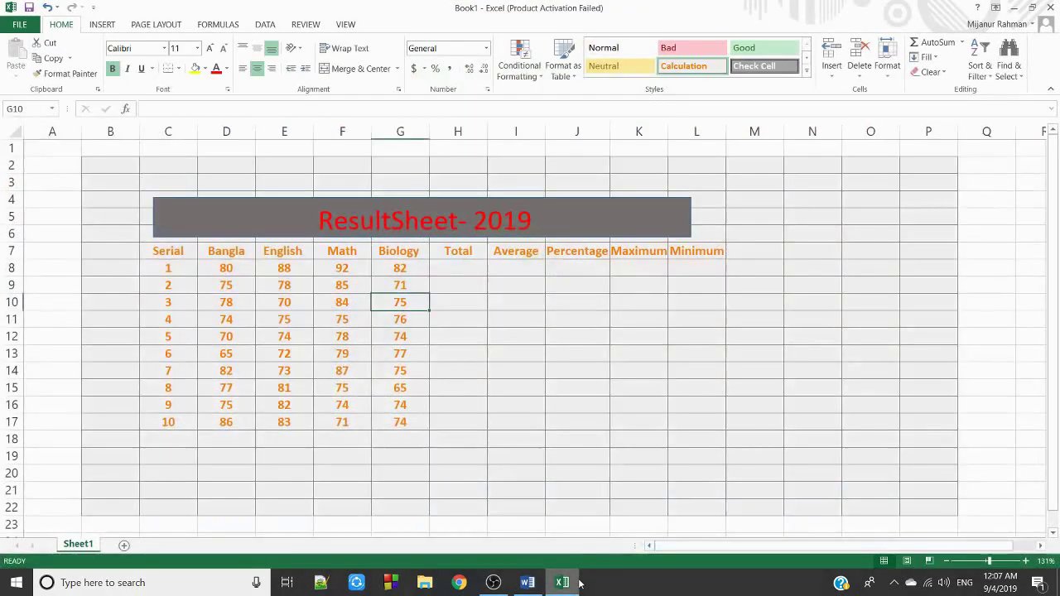
pyautogui.click(450, 263)
pyautogui.click(502, 262)
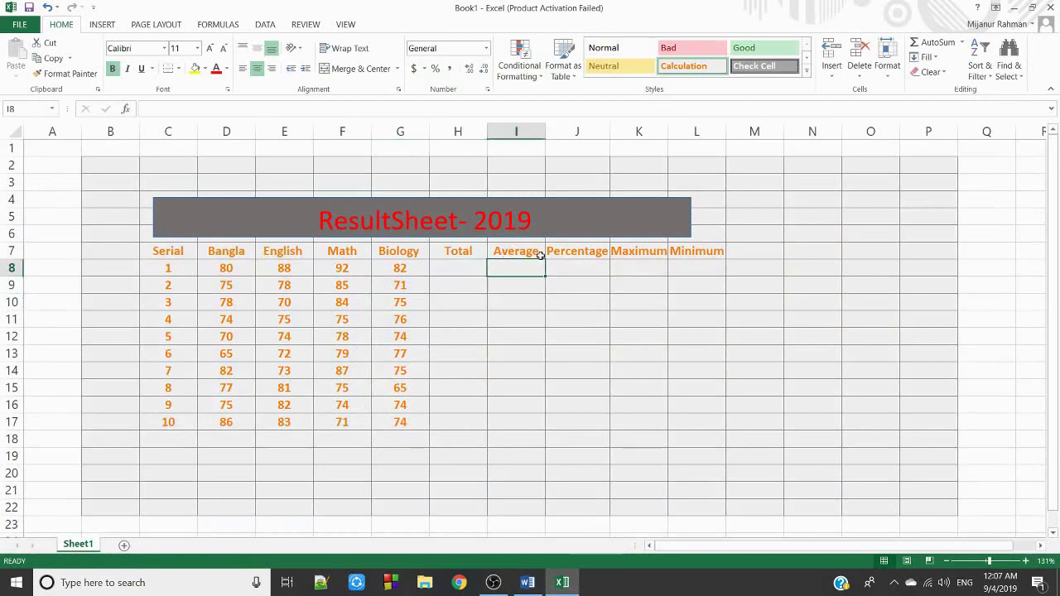
pyautogui.click(568, 274)
pyautogui.click(655, 268)
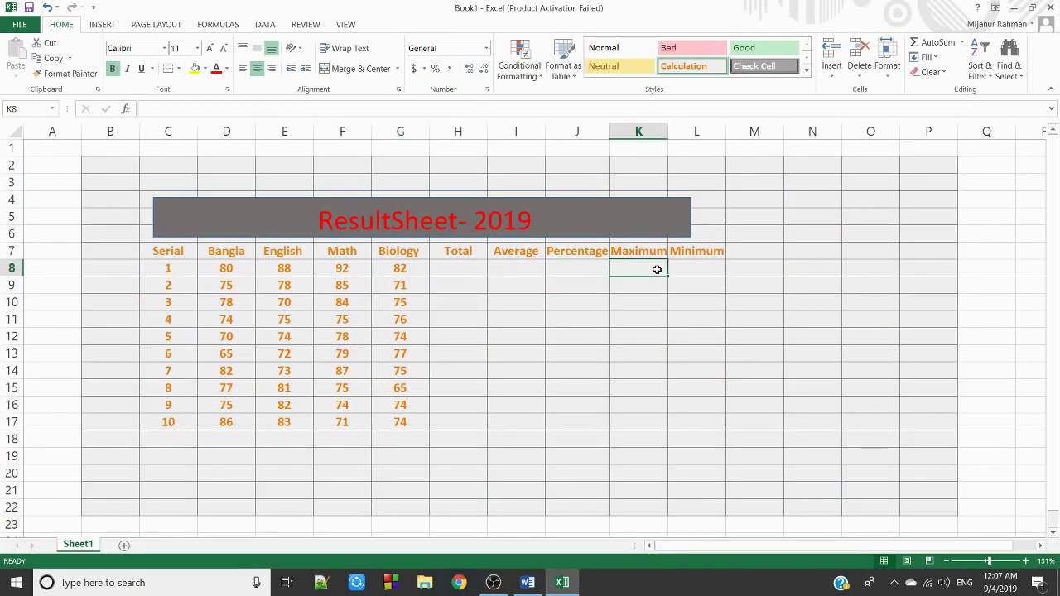
pyautogui.click(691, 269)
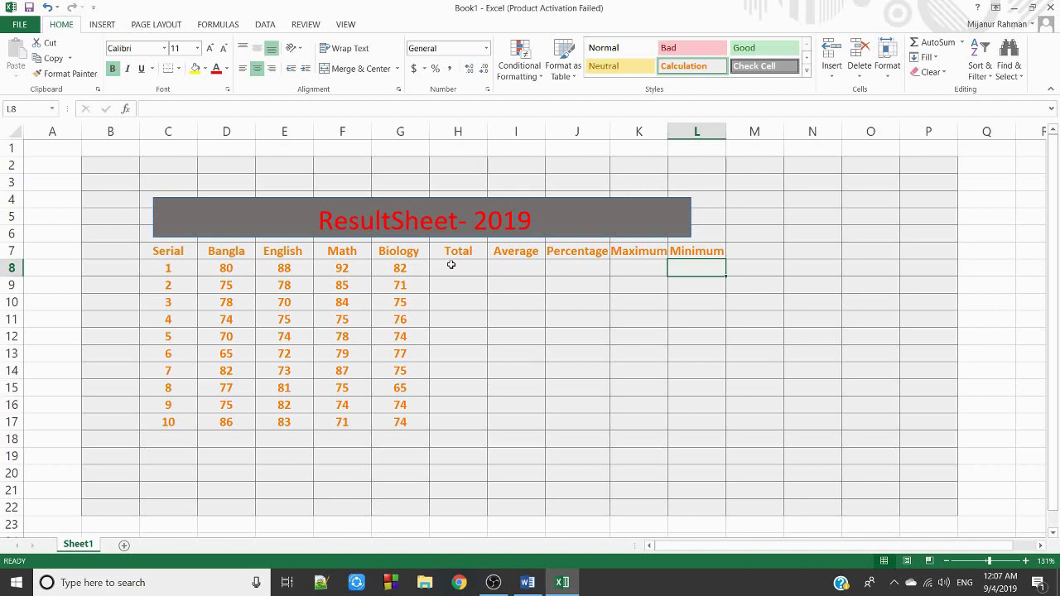
pyautogui.click(446, 266)
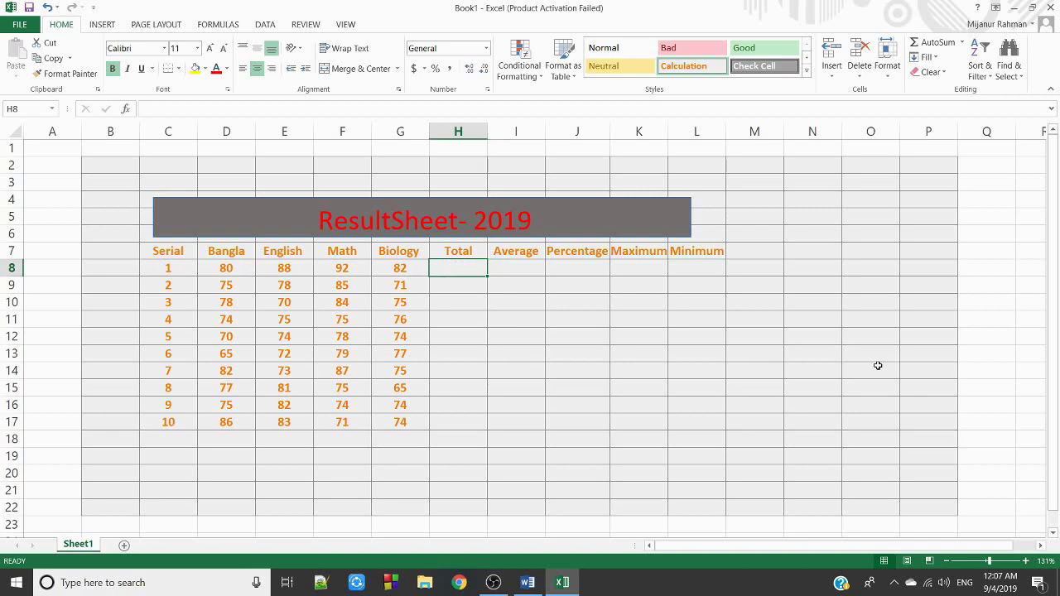
# Enter =SUM(D8:G8) in H8 so student 1's total reads 342
pyautogui.write('=')
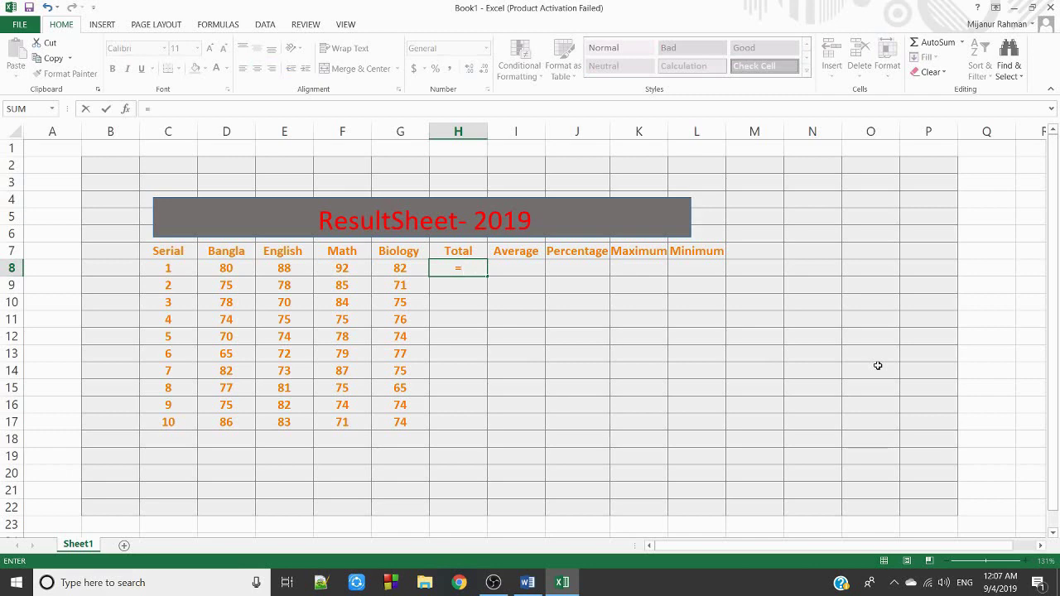
pyautogui.write('SU')
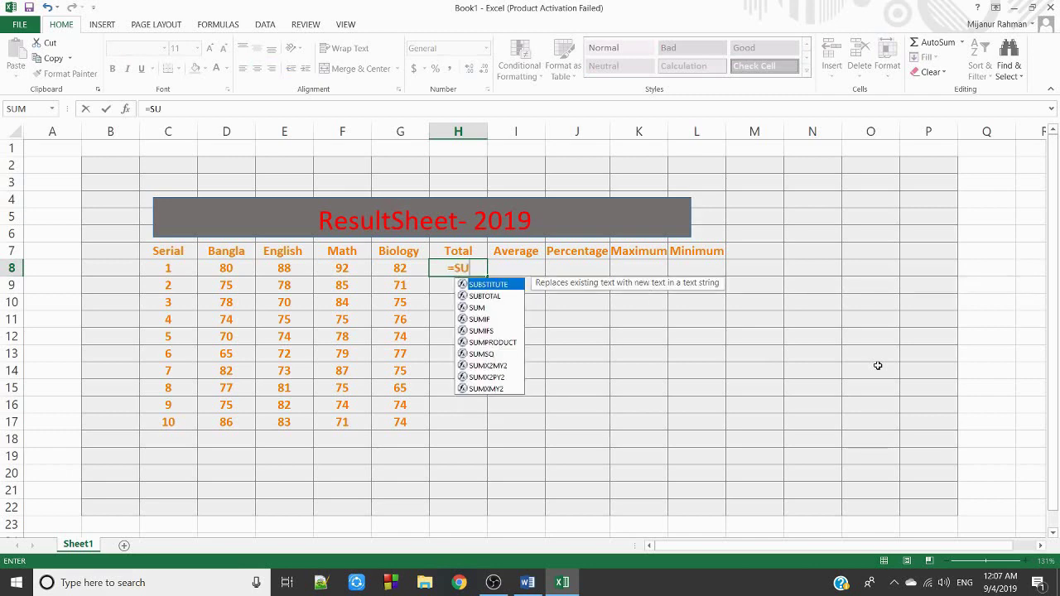
pyautogui.write('M')
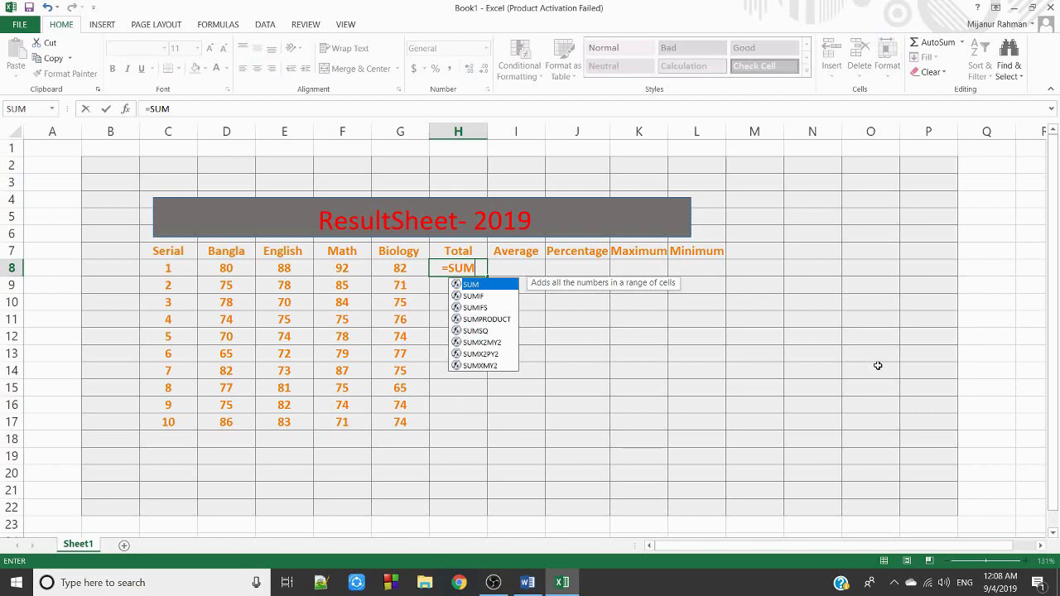
pyautogui.write('(')
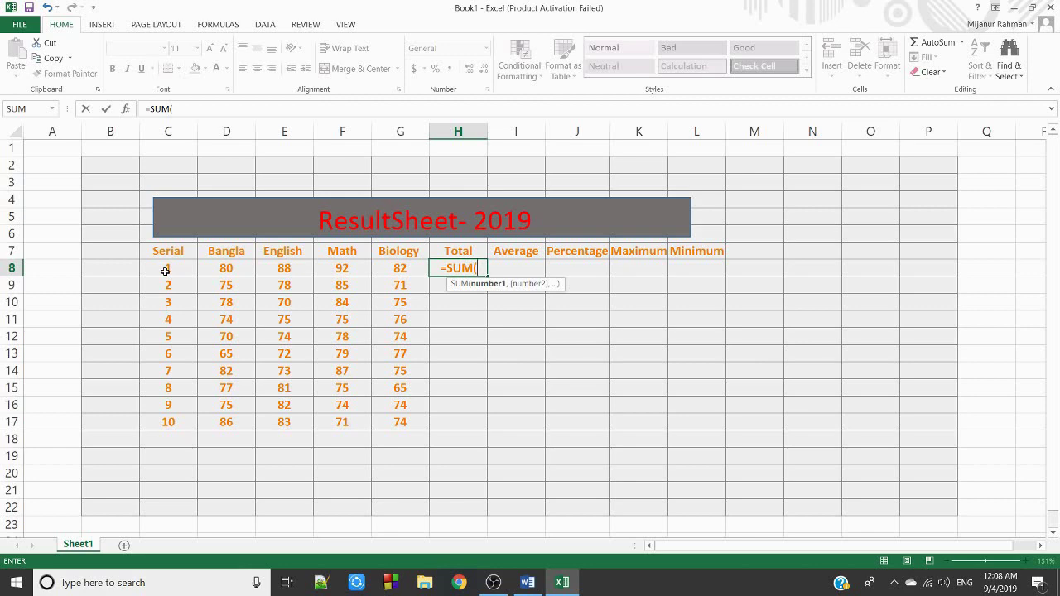
pyautogui.click(211, 266)
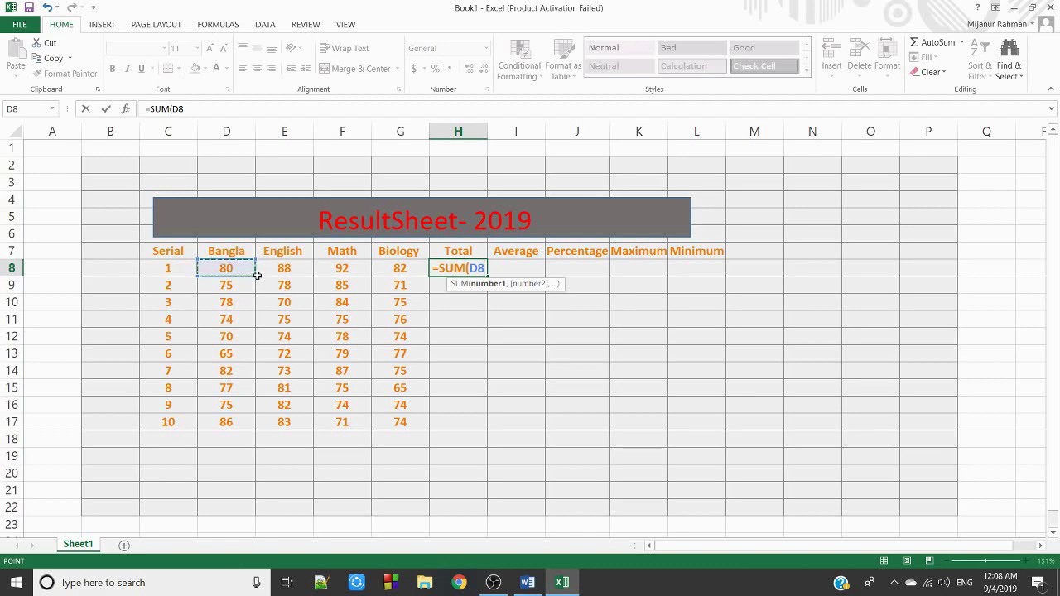
pyautogui.click(256, 276)
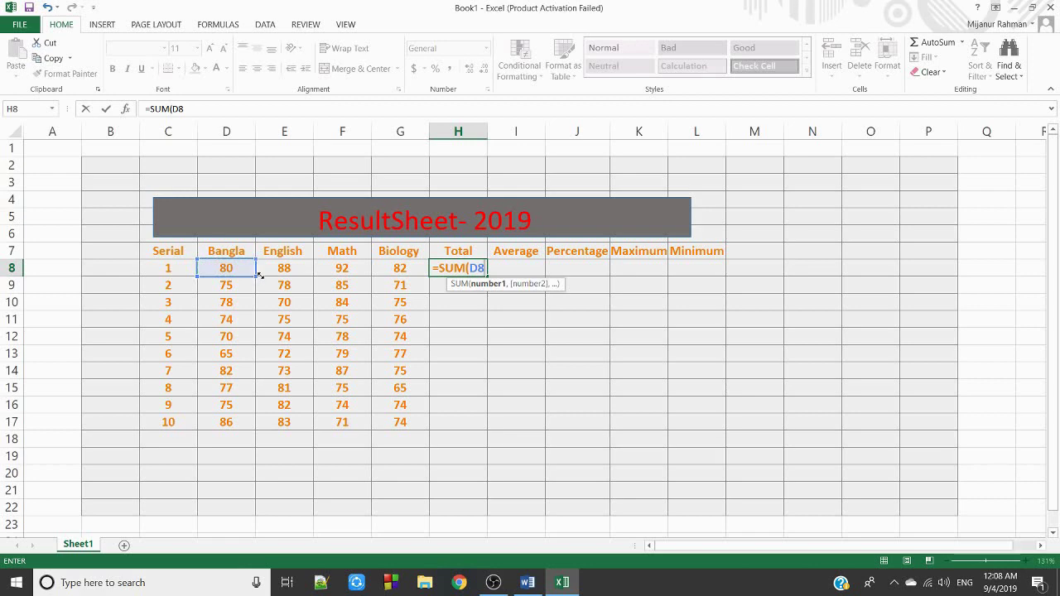
pyautogui.moveTo(259, 275); pyautogui.dragTo(425, 268)
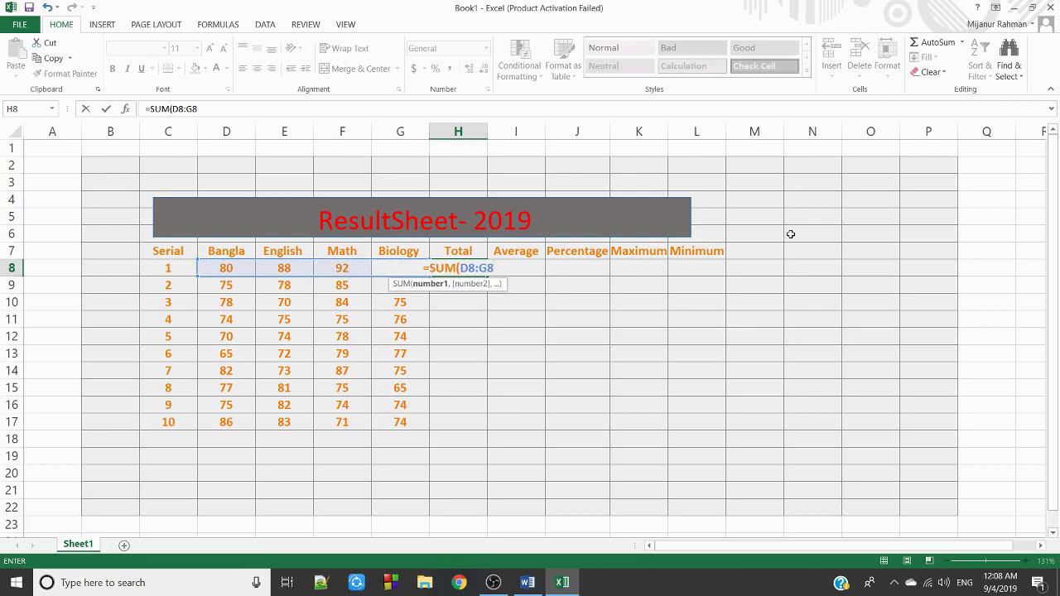
pyautogui.write(')')
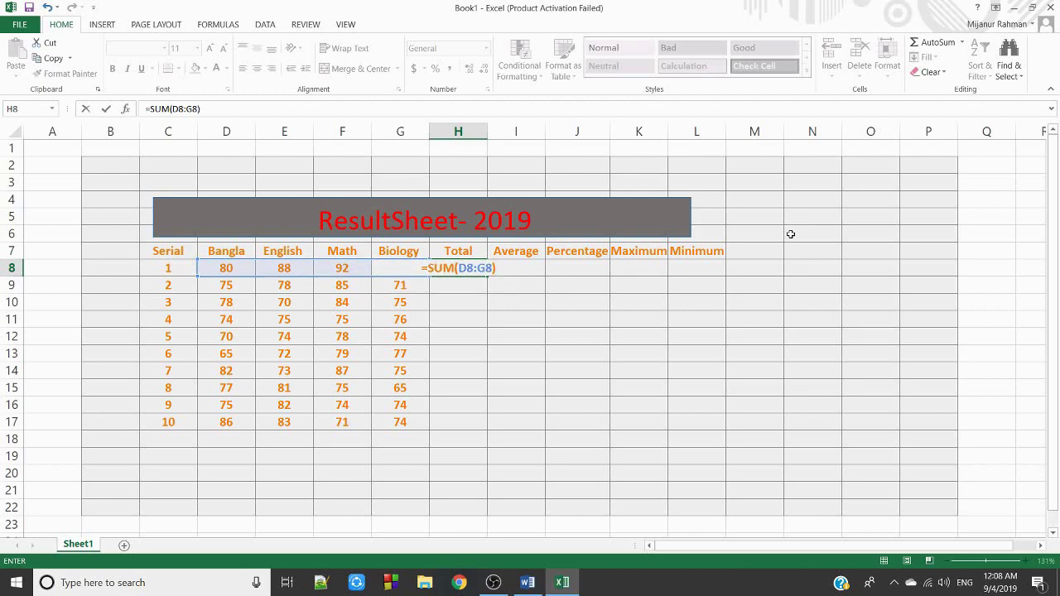
pyautogui.press('Return')
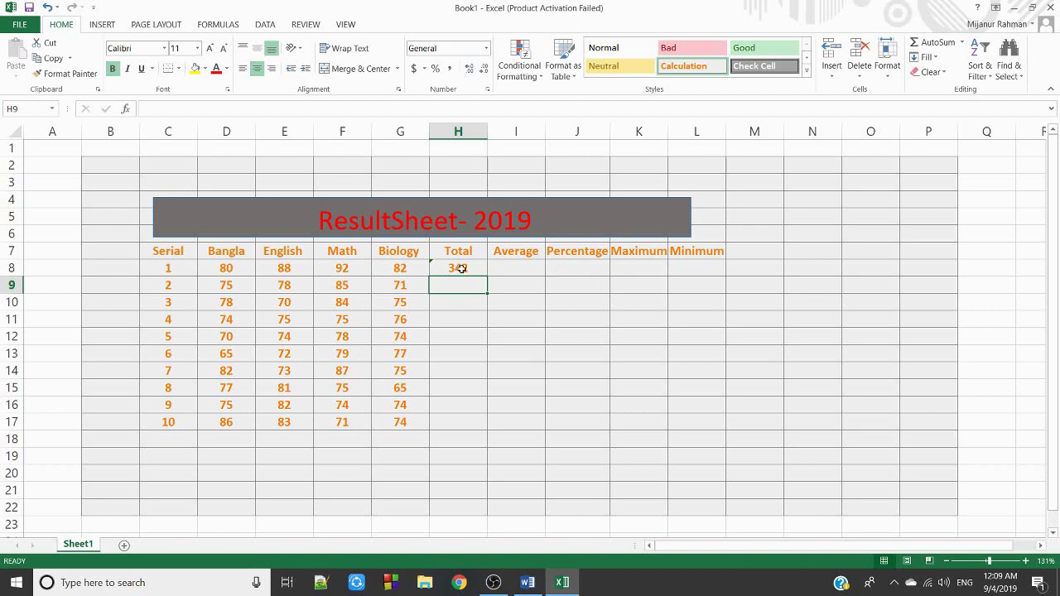
# Copy the H8 SUM formula down to H17, giving totals from 342 to 314
pyautogui.click(461, 268)
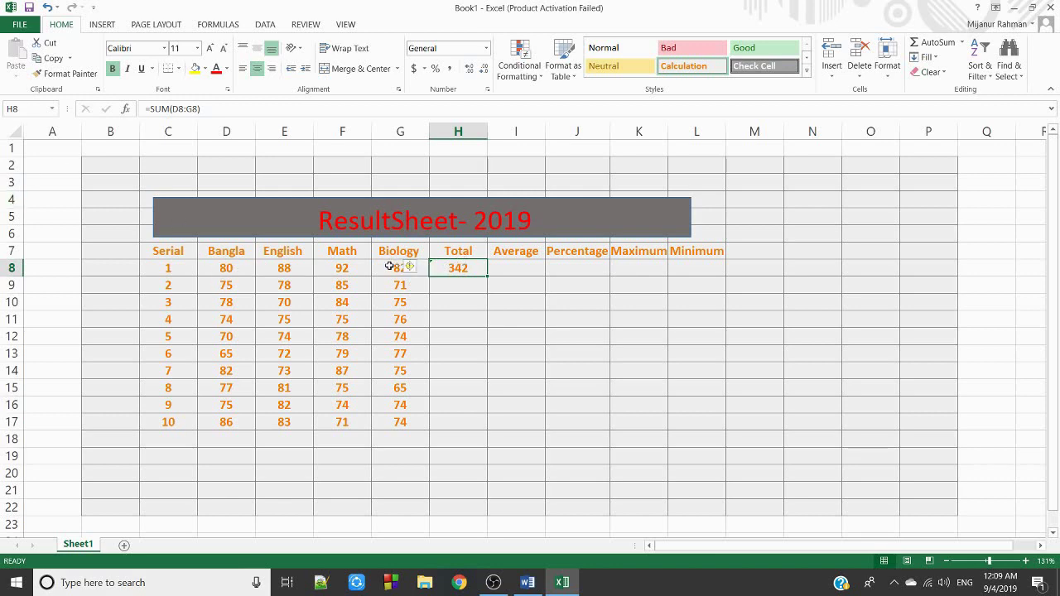
pyautogui.click(455, 285)
pyautogui.click(455, 267)
pyautogui.moveTo(488, 277); pyautogui.dragTo(488, 427)
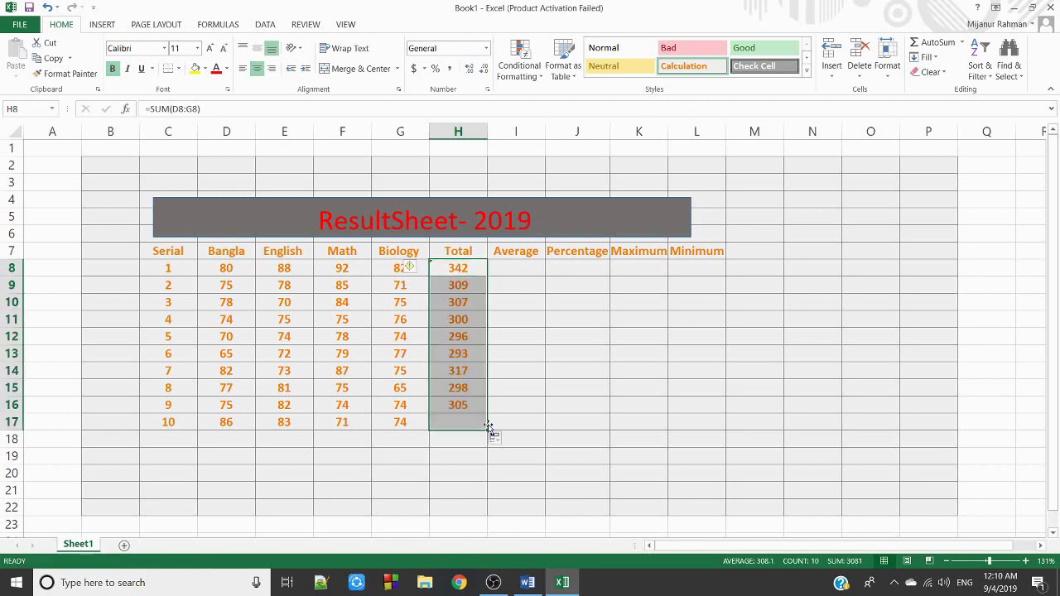
pyautogui.click(510, 296)
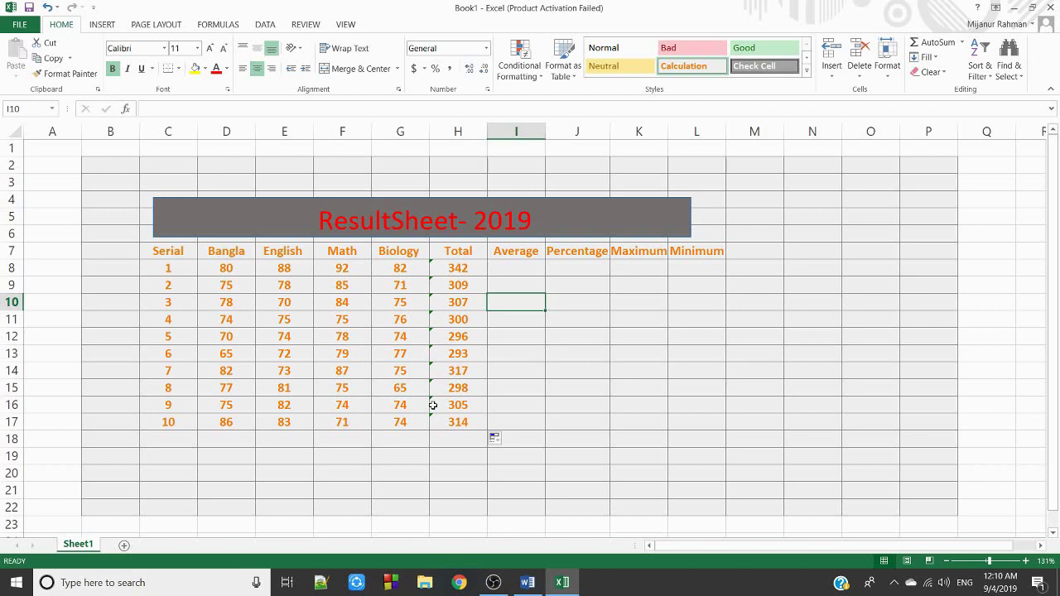
# Enter the misspelled formula =averagr(D8:G8) in I8, which returns #NAME?
pyautogui.click(514, 268)
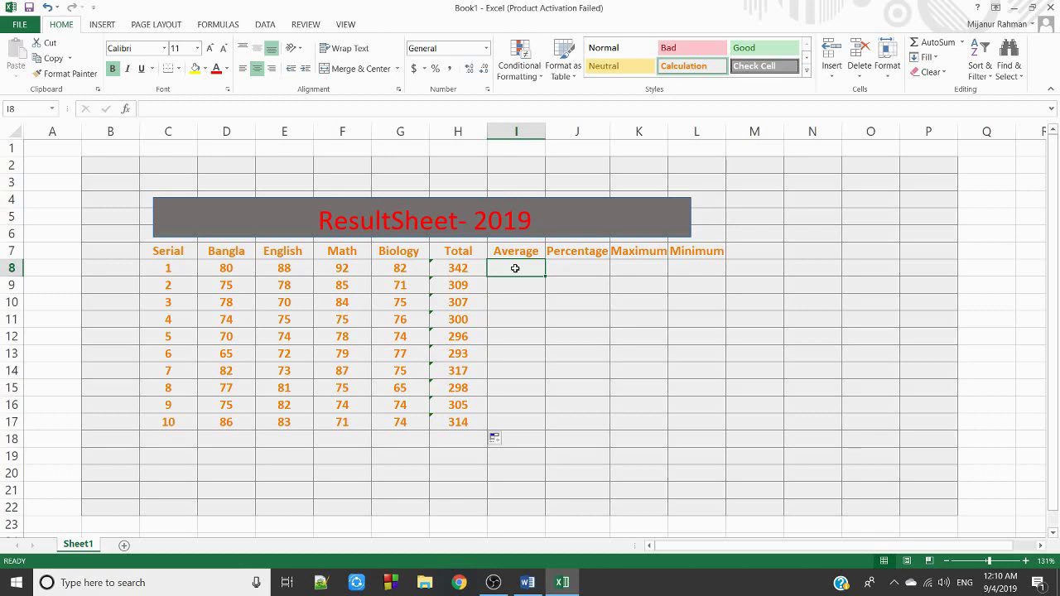
pyautogui.write('+')
pyautogui.press('Escape')
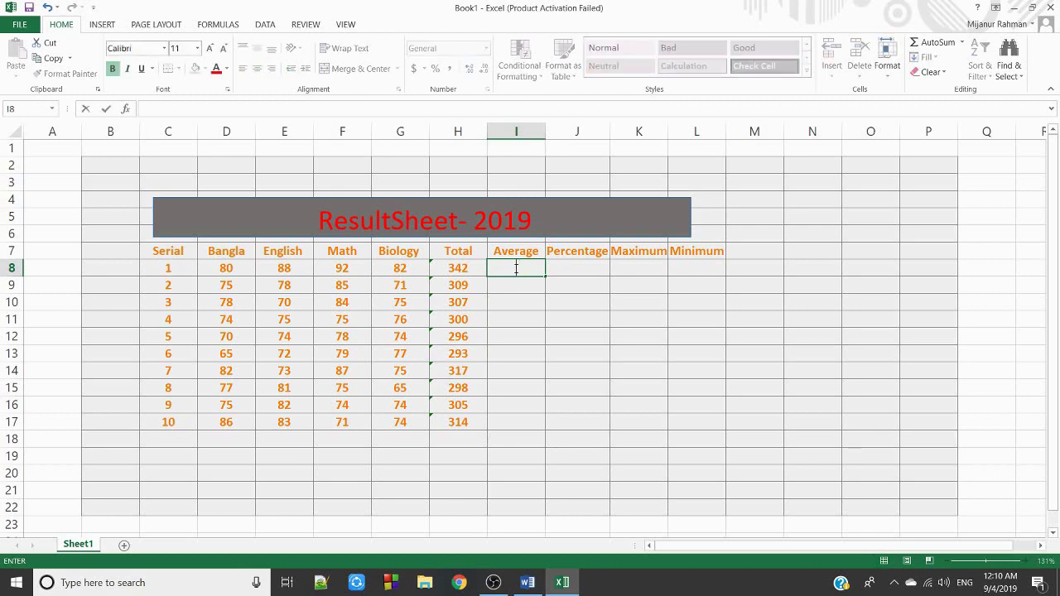
pyautogui.write('=')
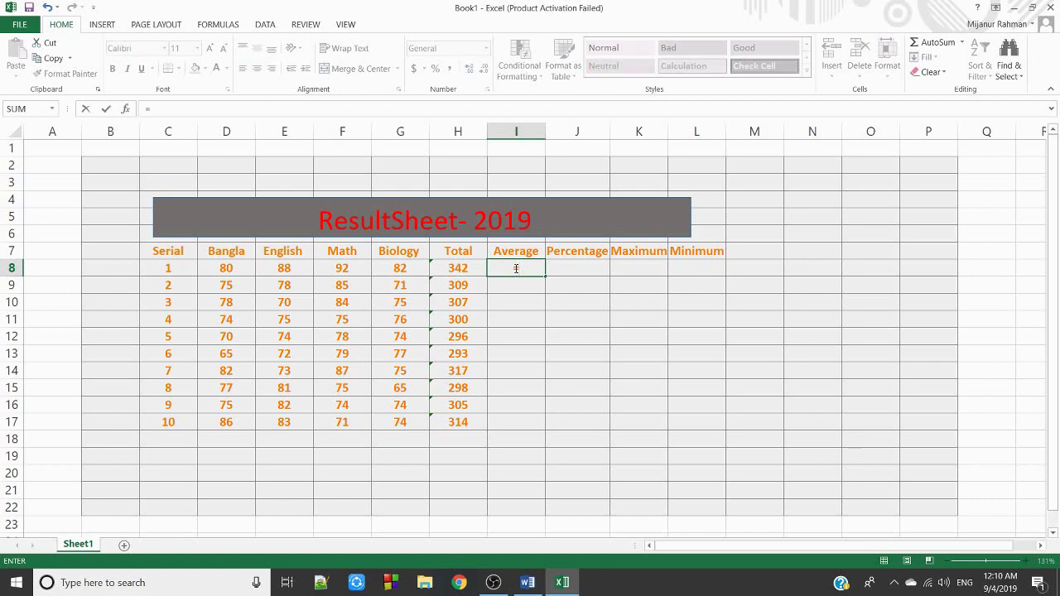
pyautogui.write('av')
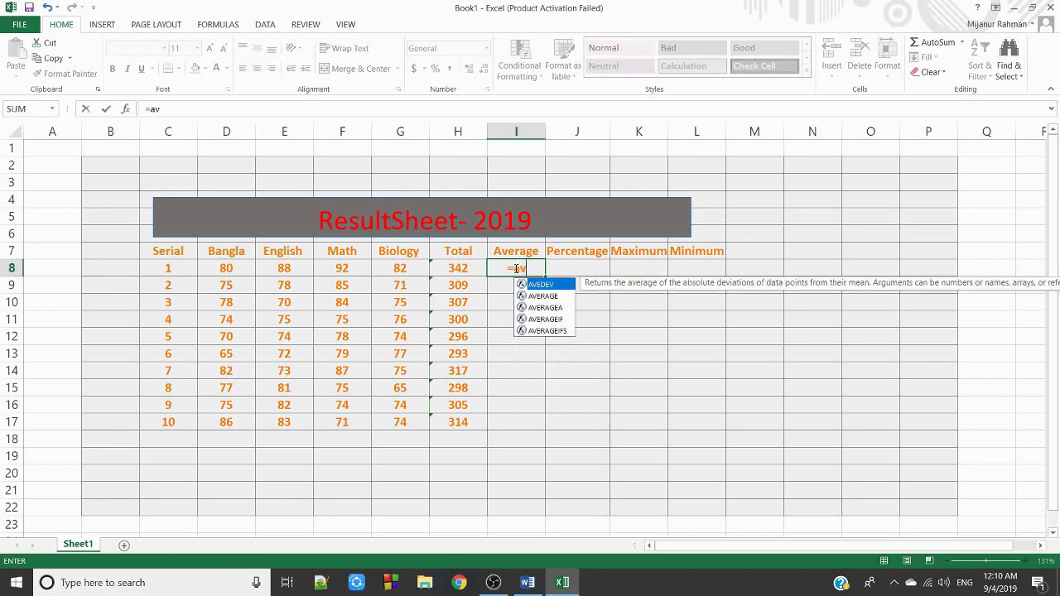
pyautogui.write('er')
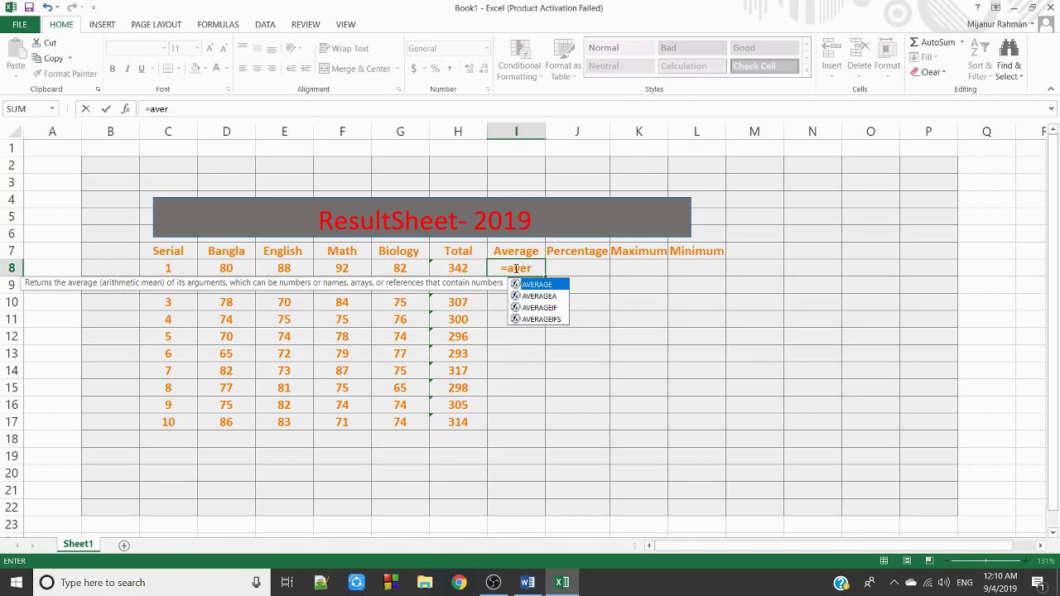
pyautogui.write('ag')
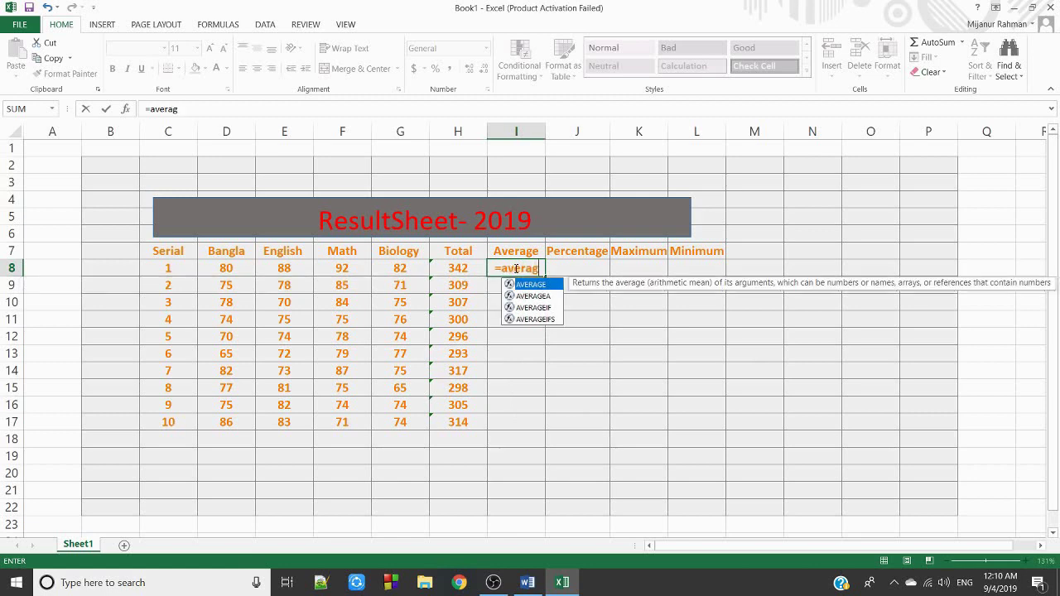
pyautogui.write('r')
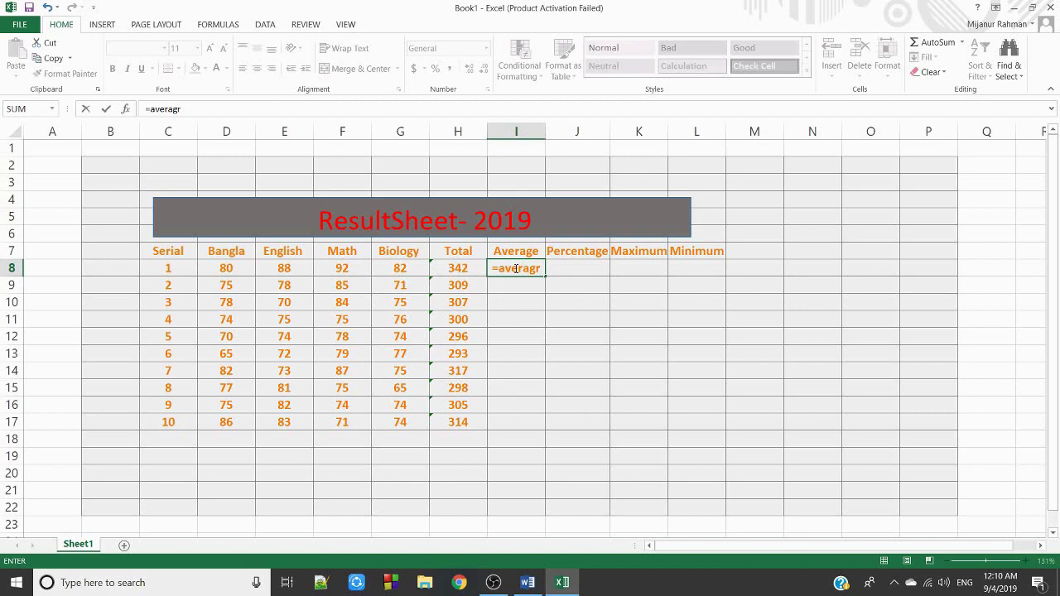
pyautogui.write('(')
pyautogui.click(220, 268)
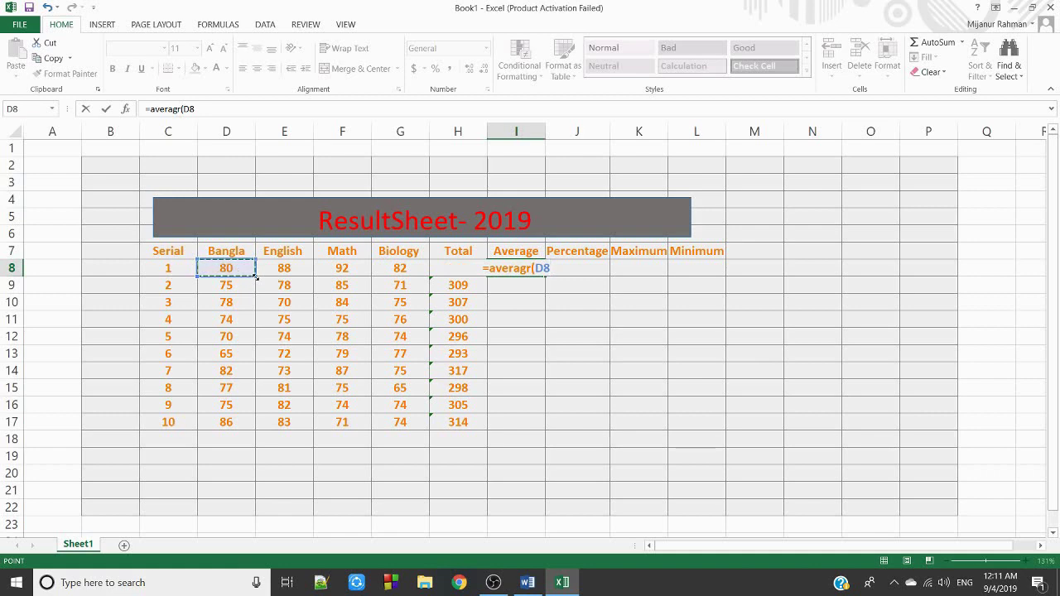
pyautogui.moveTo(257, 278); pyautogui.dragTo(256, 279)
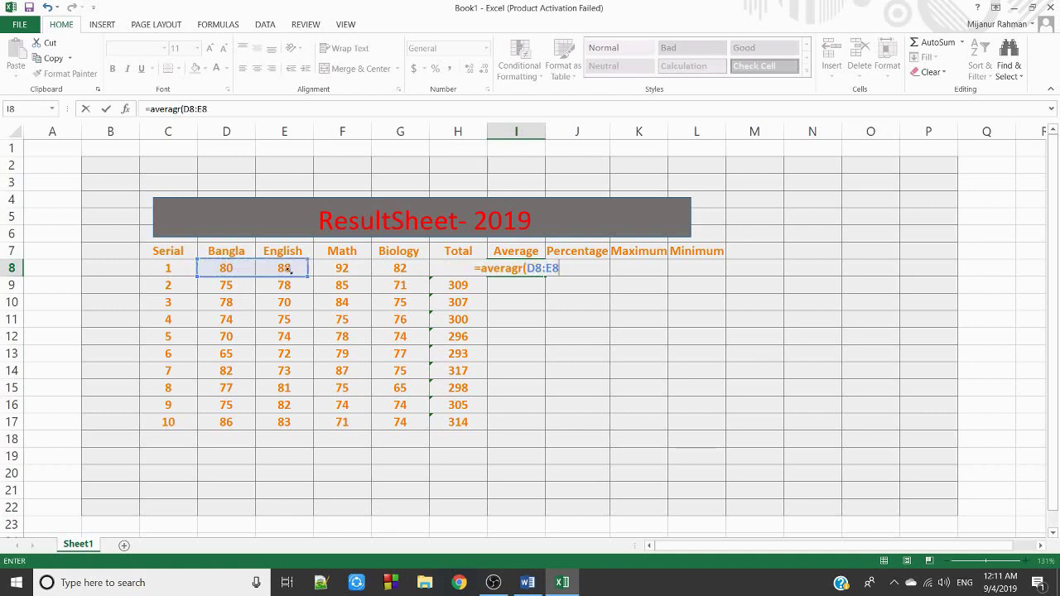
pyautogui.moveTo(257, 278); pyautogui.dragTo(406, 267)
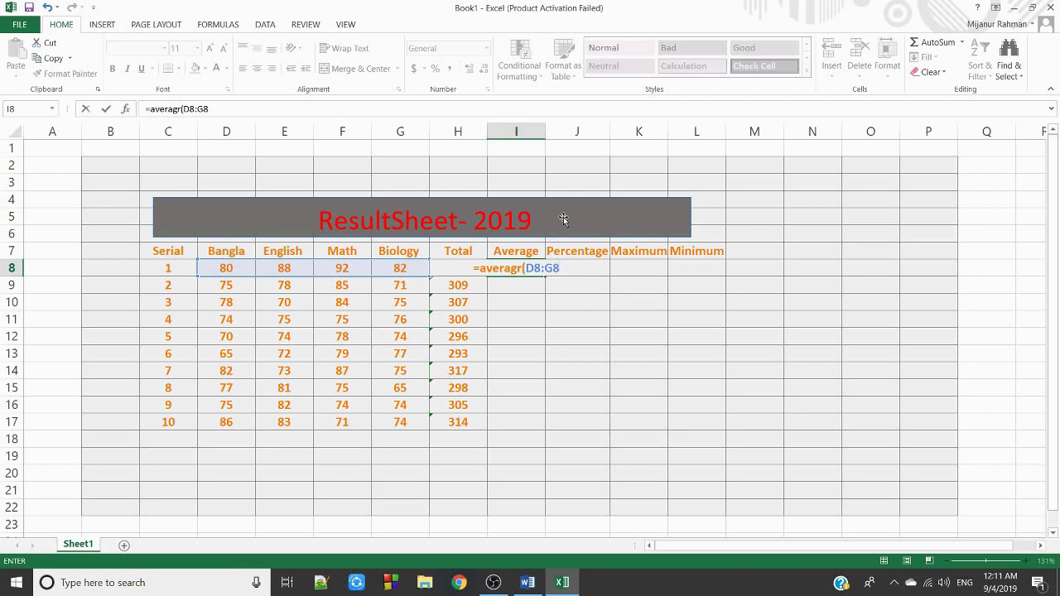
pyautogui.write(')')
pyautogui.press('Return')
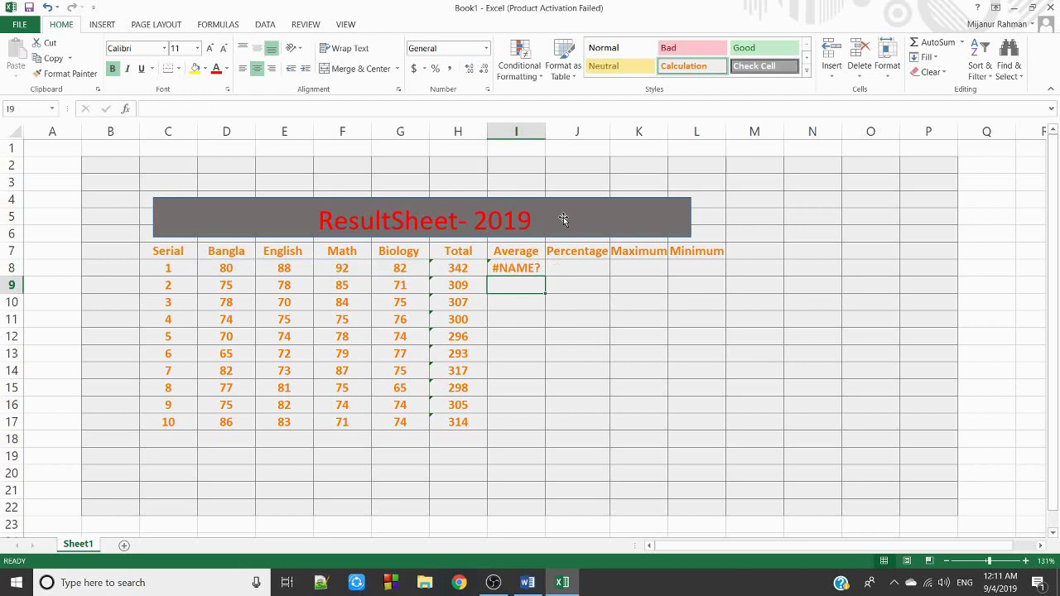
# Undo the faulty entry and enter =average(D8:G8) in I8, giving 85.5
pyautogui.hotkey('ctrl', 'z')
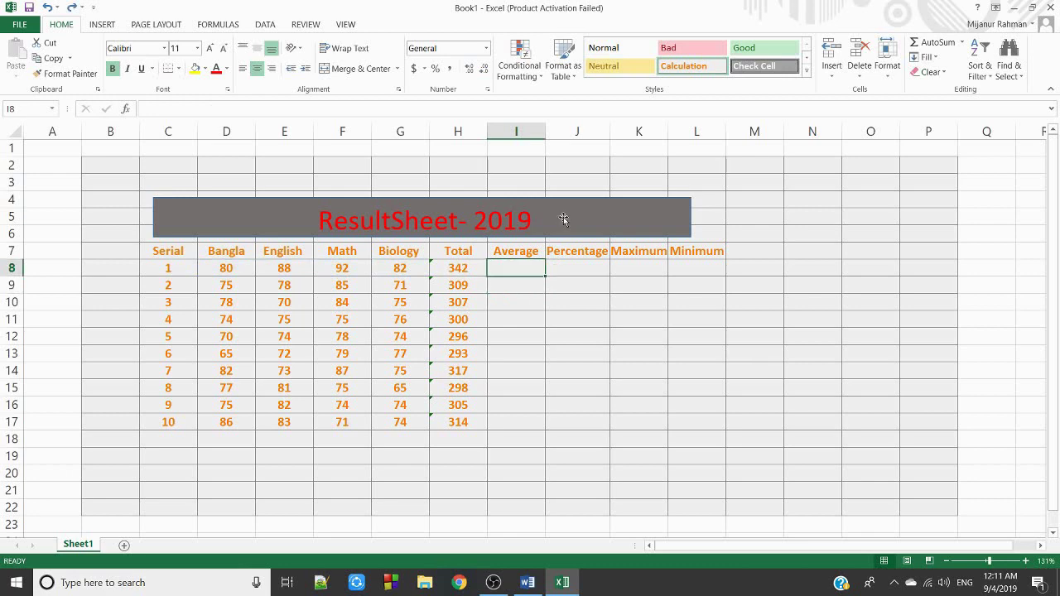
pyautogui.click(491, 373)
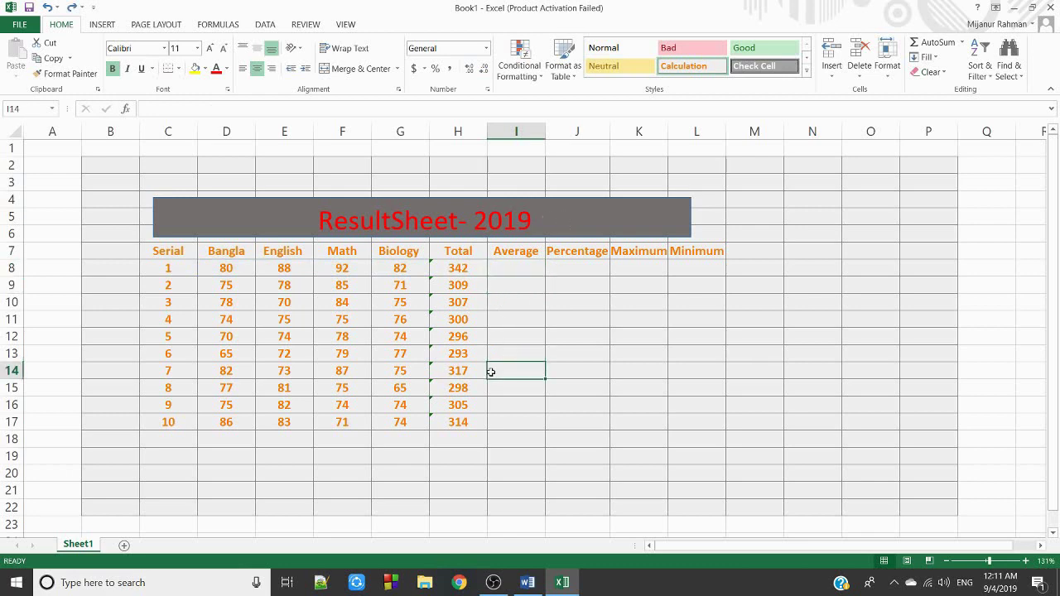
pyautogui.click(513, 274)
pyautogui.write('=')
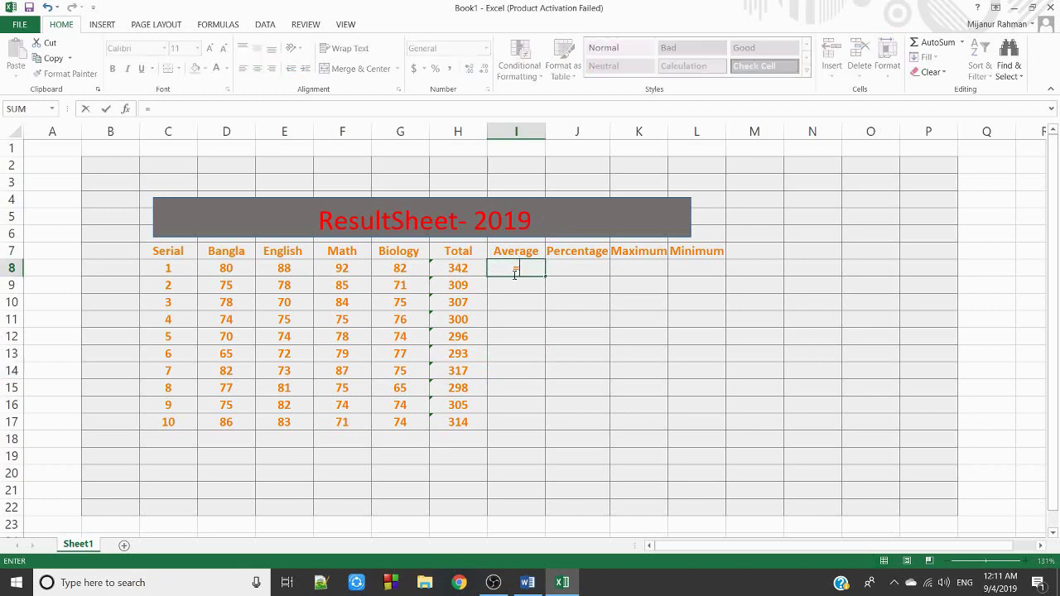
pyautogui.write('av')
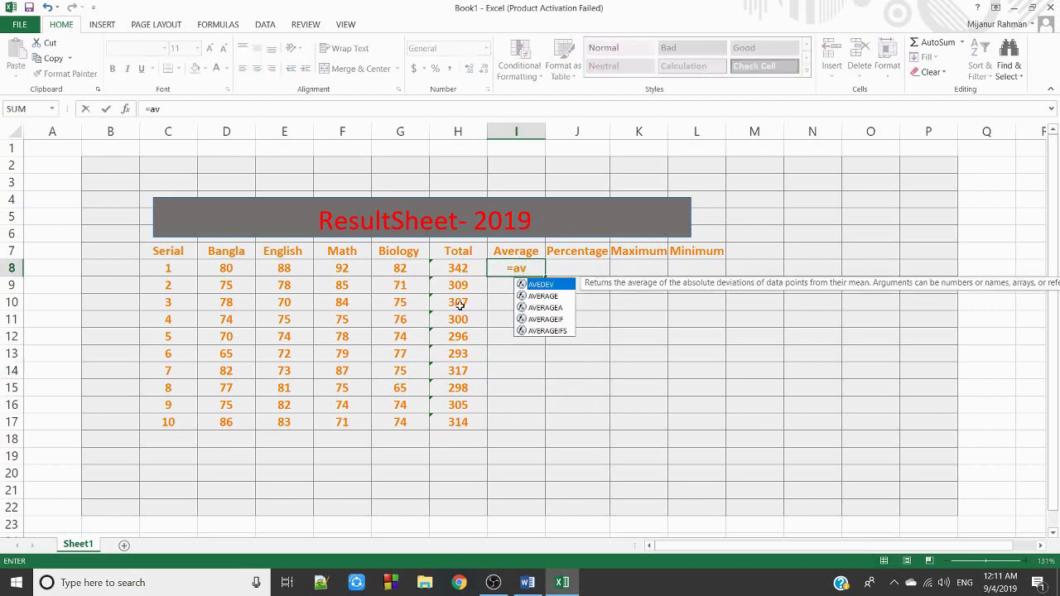
pyautogui.write('era')
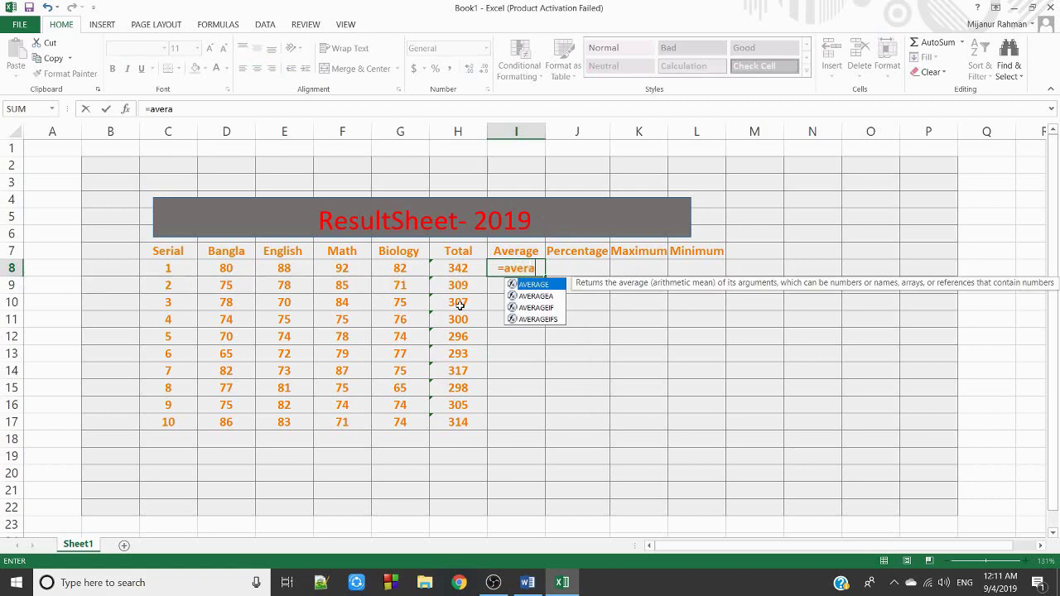
pyautogui.write('ge')
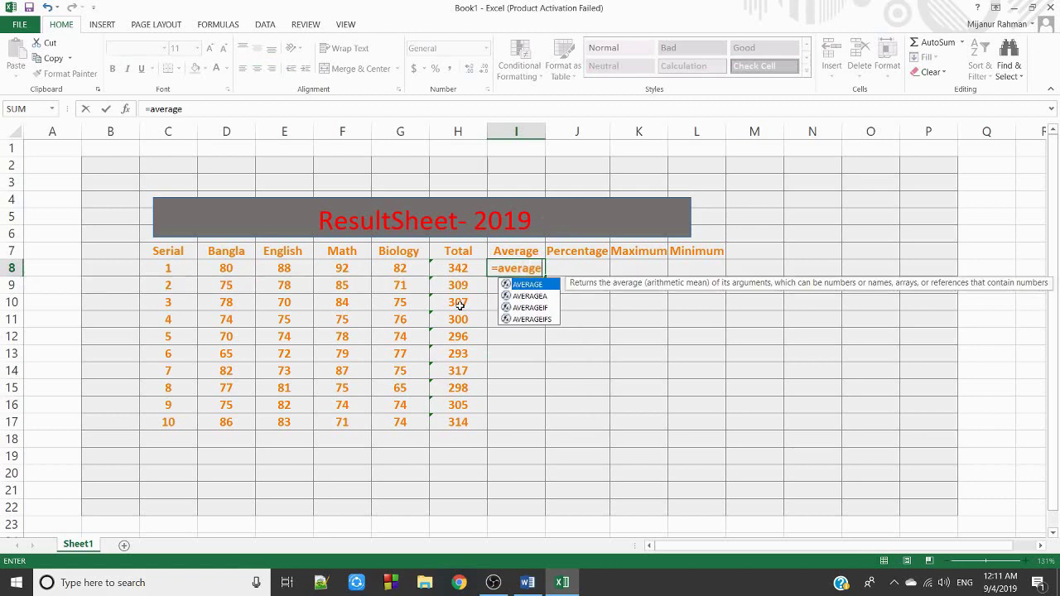
pyautogui.write('(')
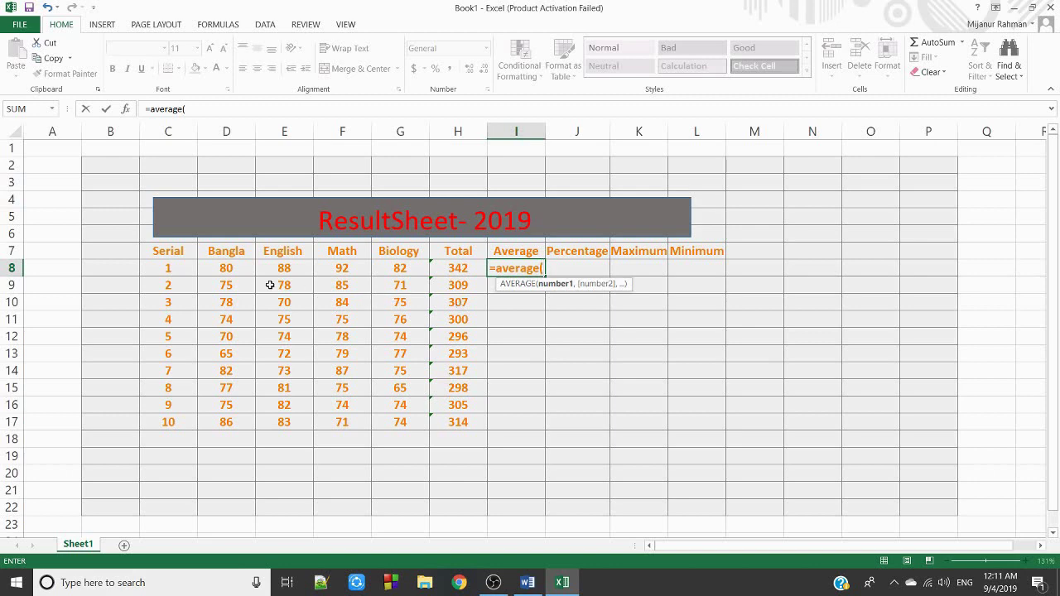
pyautogui.click(211, 268)
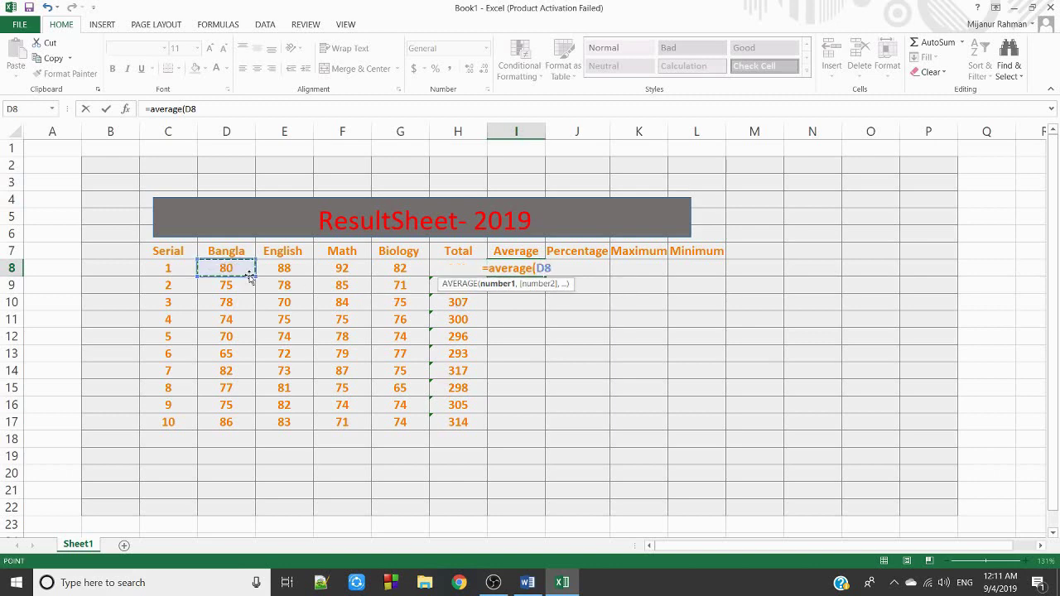
pyautogui.moveTo(249, 276); pyautogui.dragTo(406, 271)
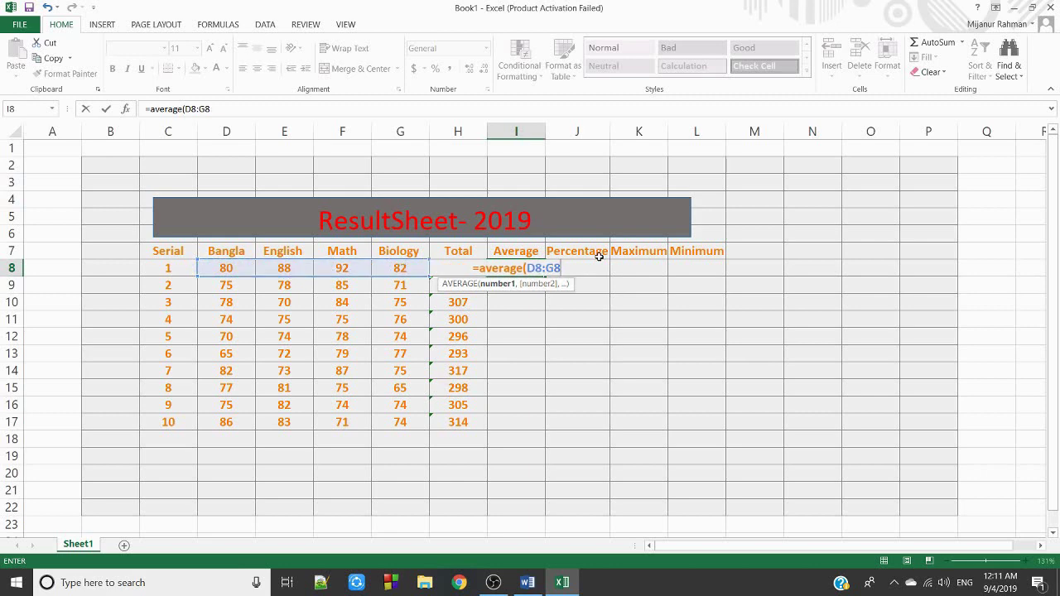
pyautogui.write(')')
pyautogui.press('Return')
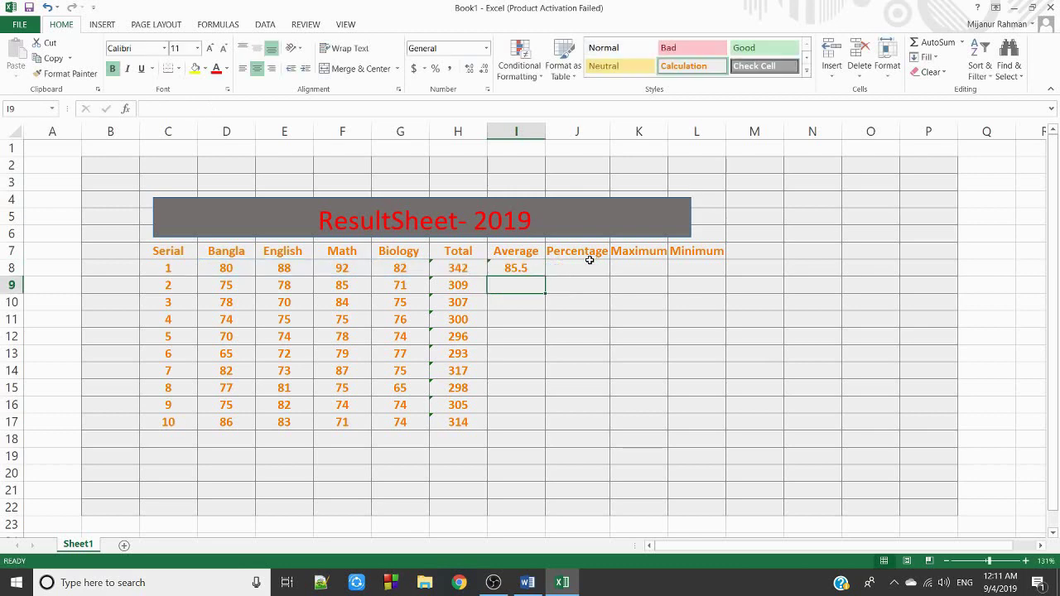
# Copy the I8 average formula down to I17, ending at 78.5 for student 10
pyautogui.click(530, 268)
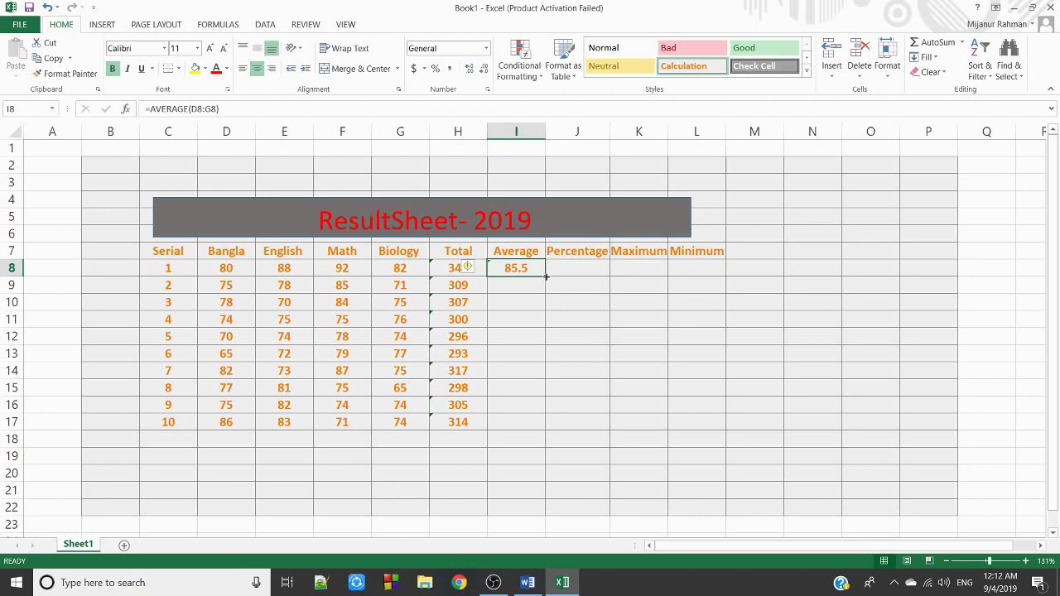
pyautogui.moveTo(547, 277); pyautogui.dragTo(546, 426)
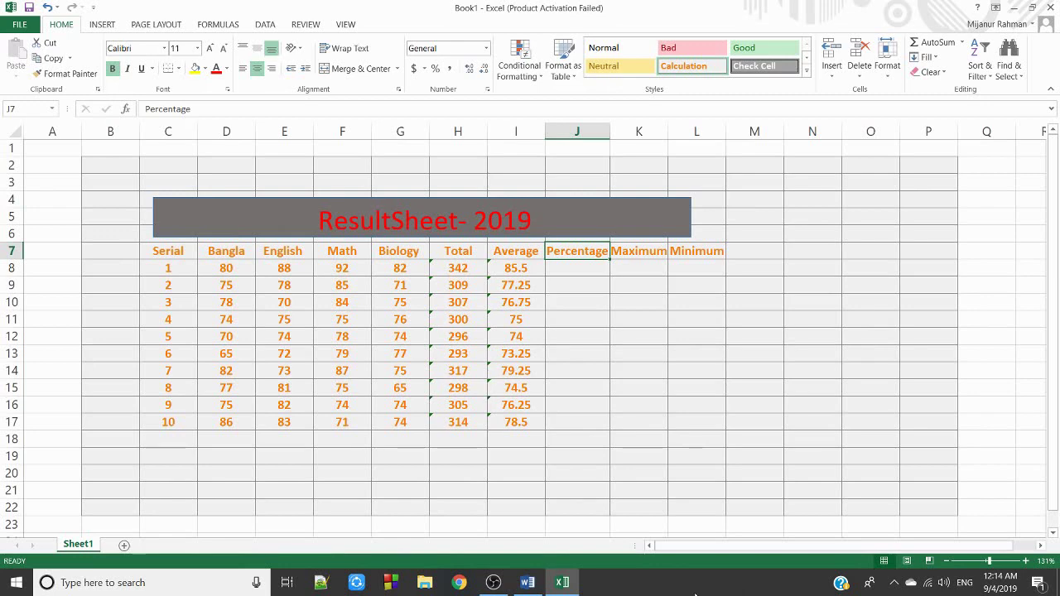
# Enter =H8/400*100 in J8 so student 1's percentage shows 85.5
pyautogui.click(561, 272)
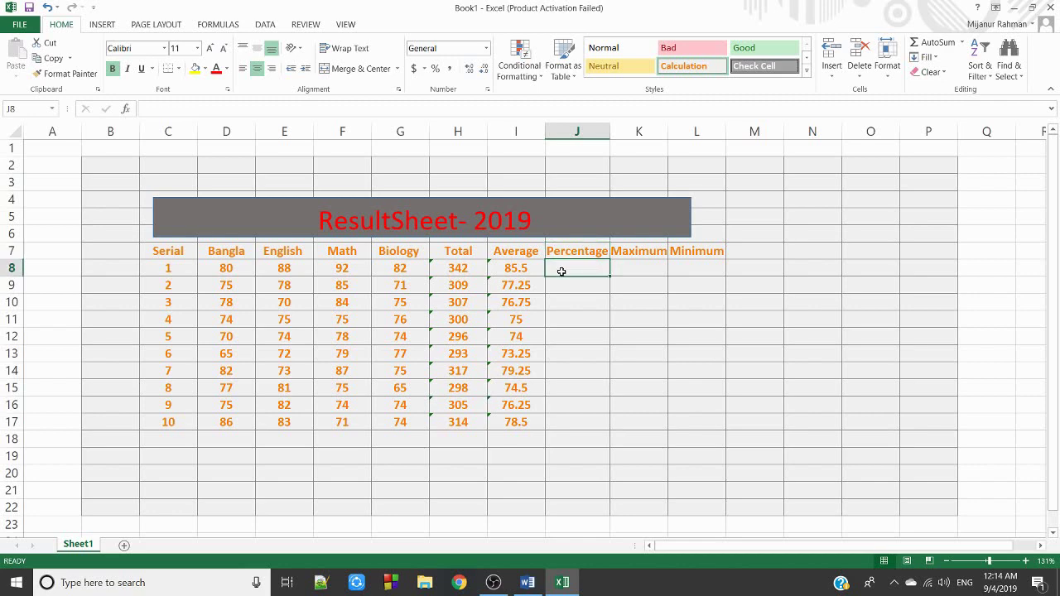
pyautogui.write('=')
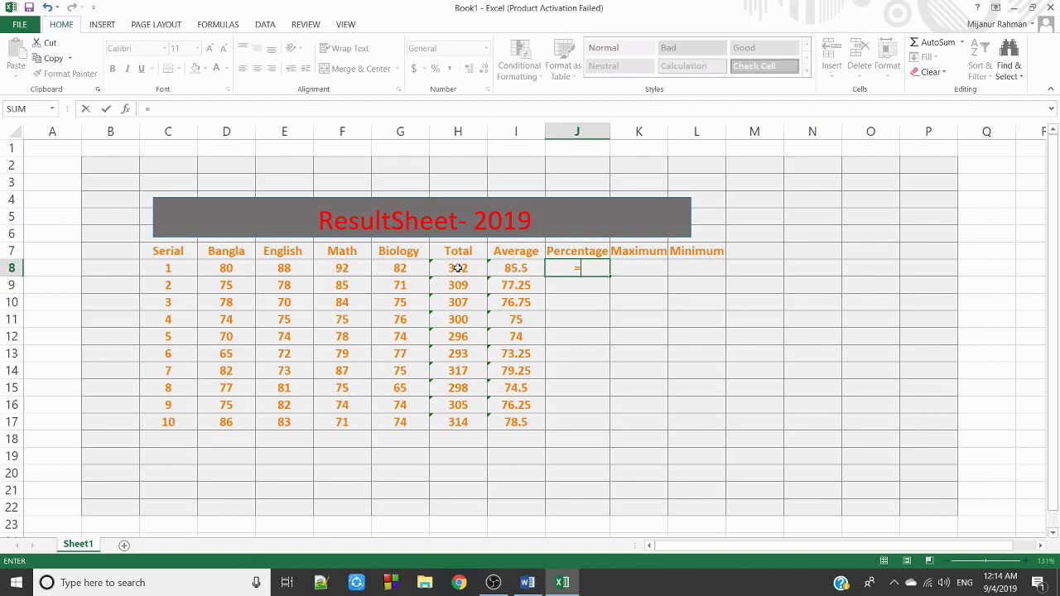
pyautogui.click(458, 268)
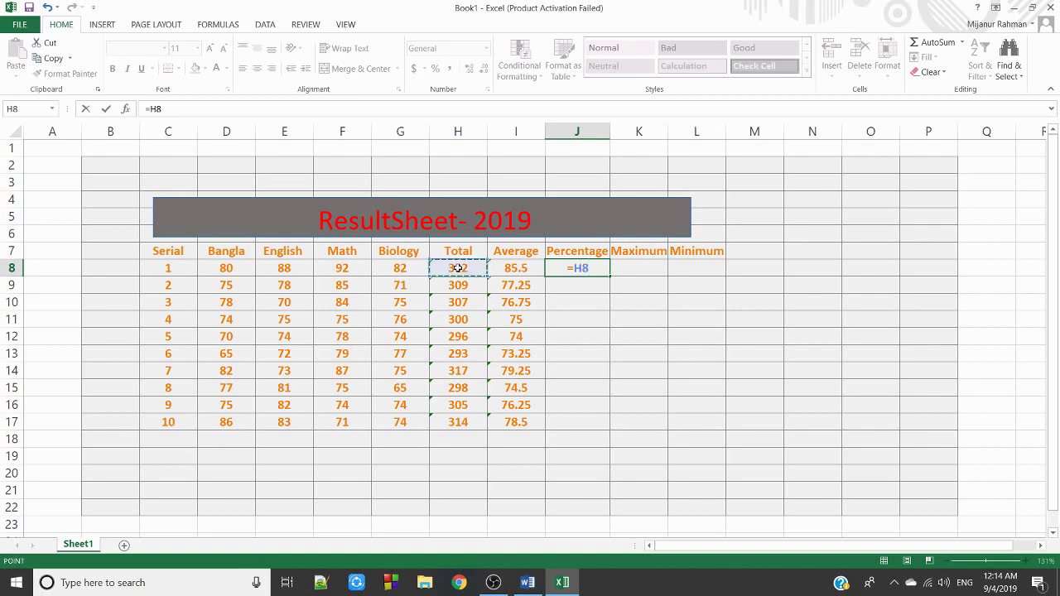
pyautogui.write('/')
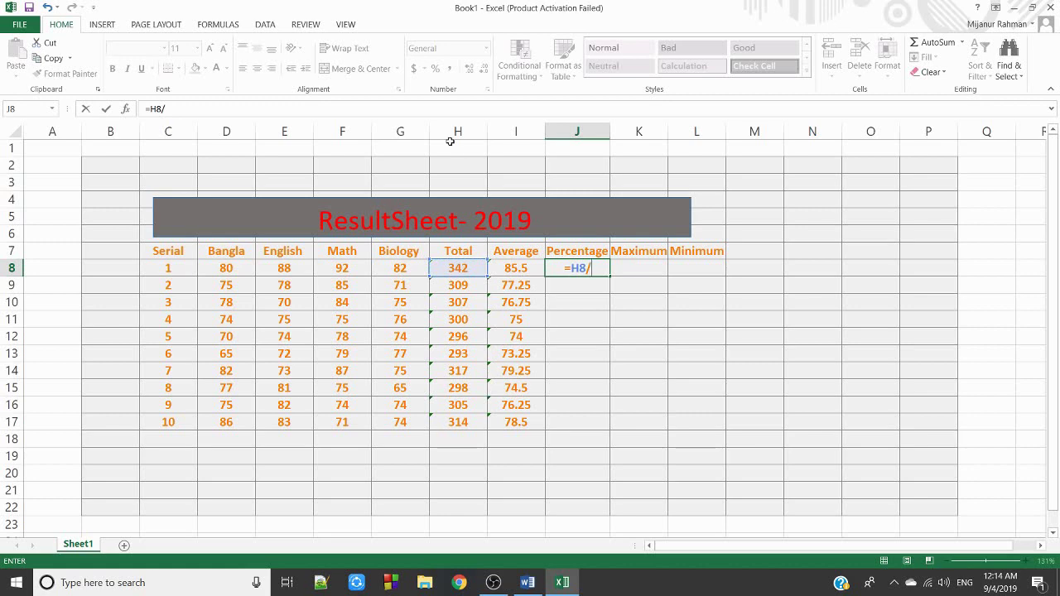
pyautogui.write('400')
pyautogui.write('*10')
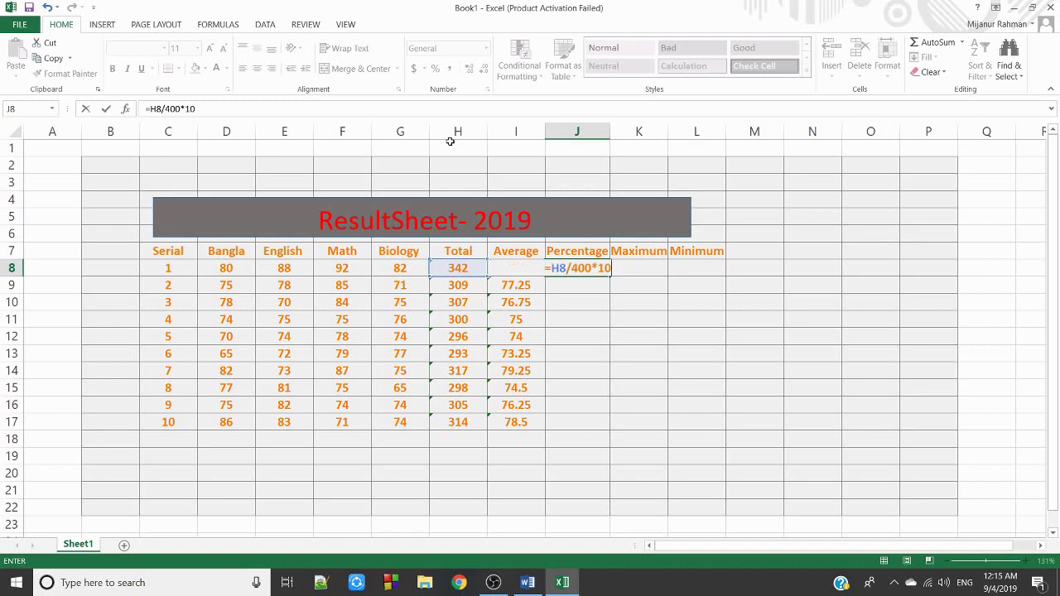
pyautogui.write('0')
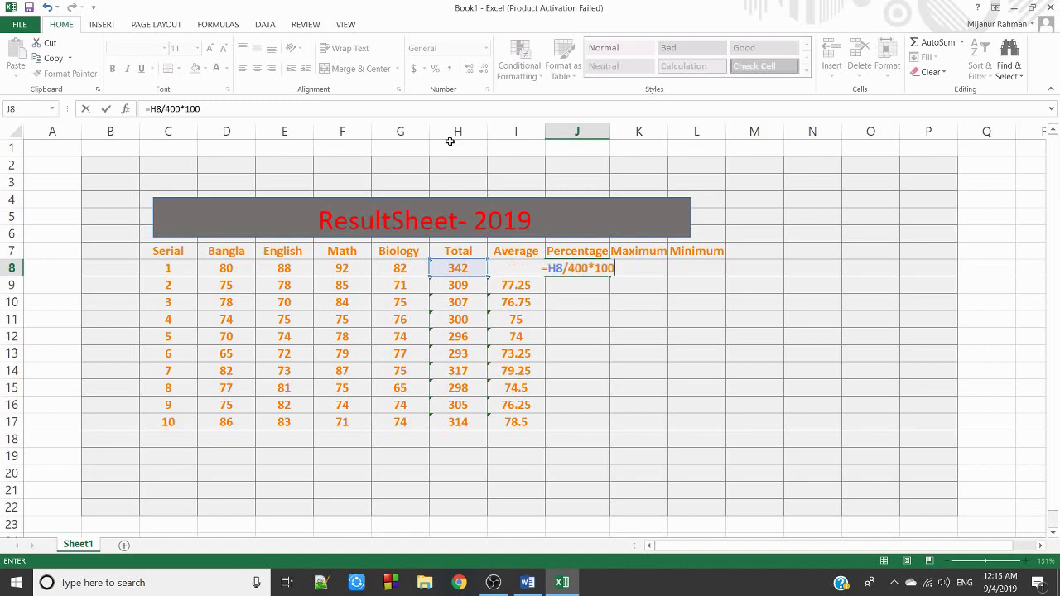
pyautogui.press('Return')
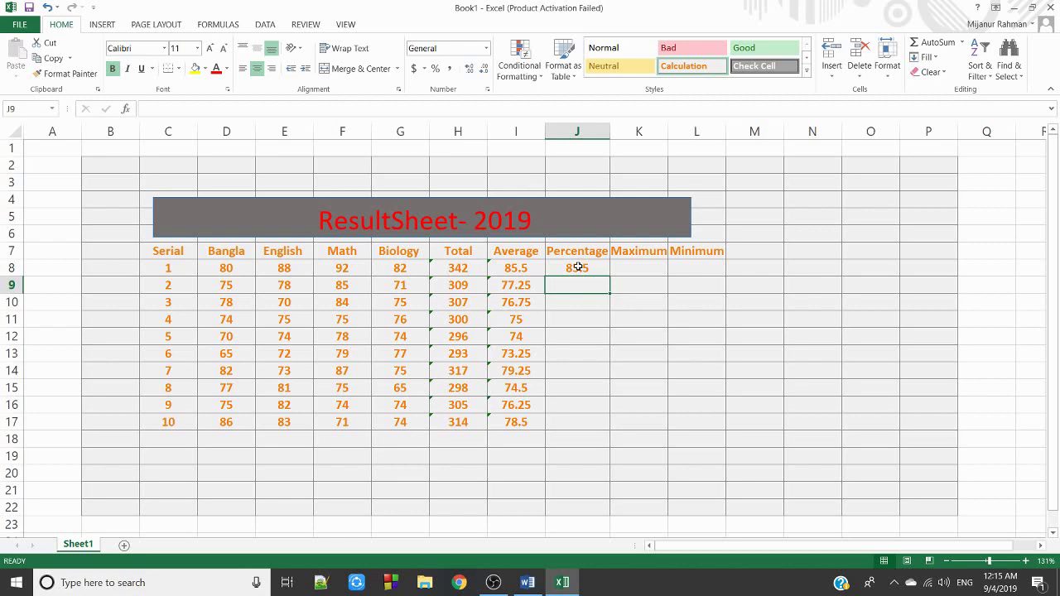
# Copy the J8 percentage formula down to J17, yielding 85.5 through 78.5
pyautogui.click(577, 268)
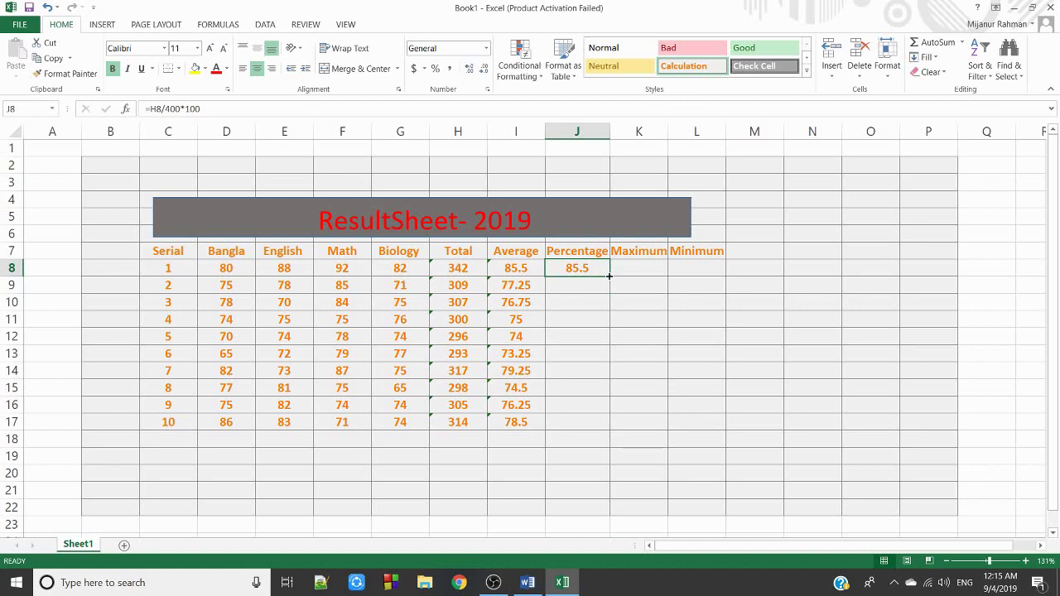
pyautogui.moveTo(609, 275); pyautogui.dragTo(608, 427)
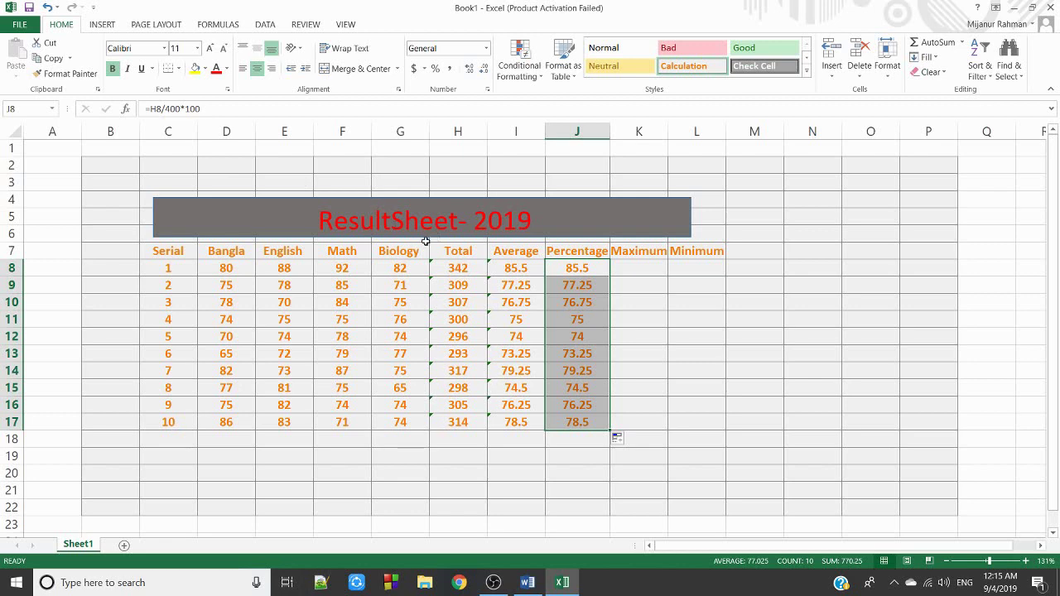
pyautogui.click(659, 270)
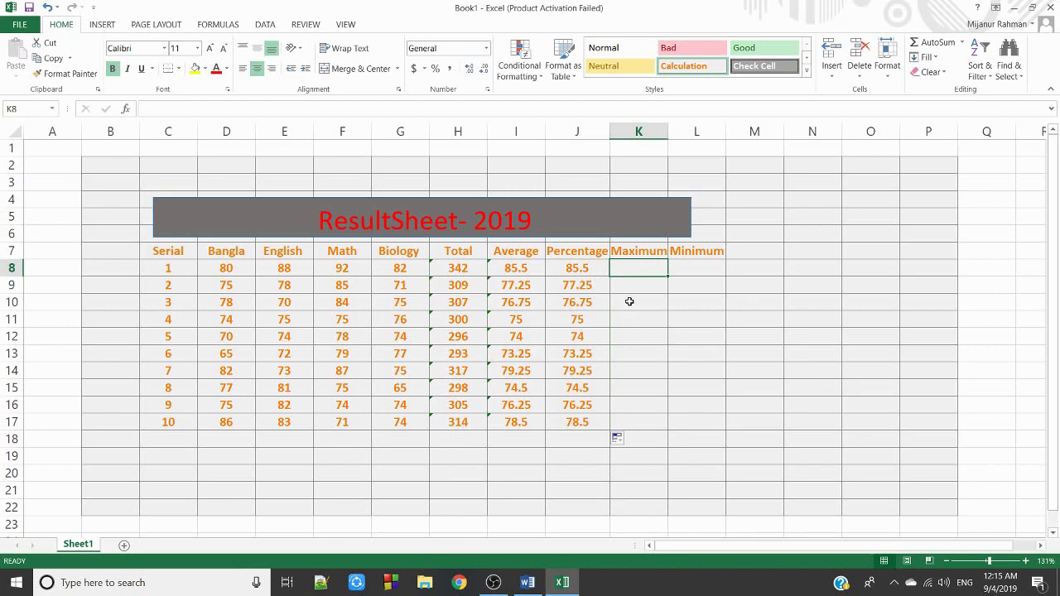
# Enter =max(H8:H17) in K8 to show the highest total, 342
pyautogui.write('=m')
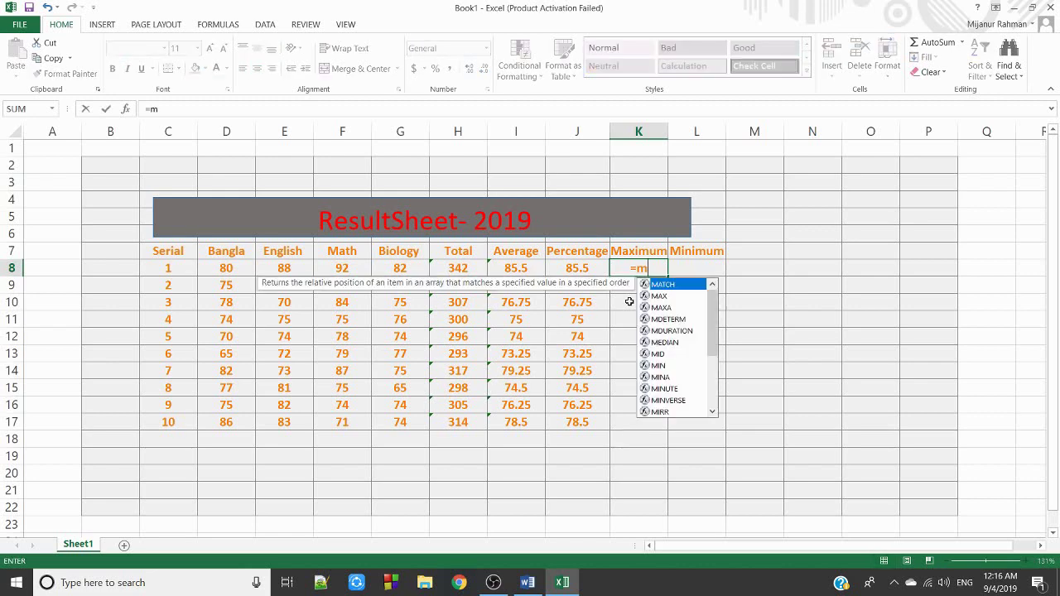
pyautogui.write('ax')
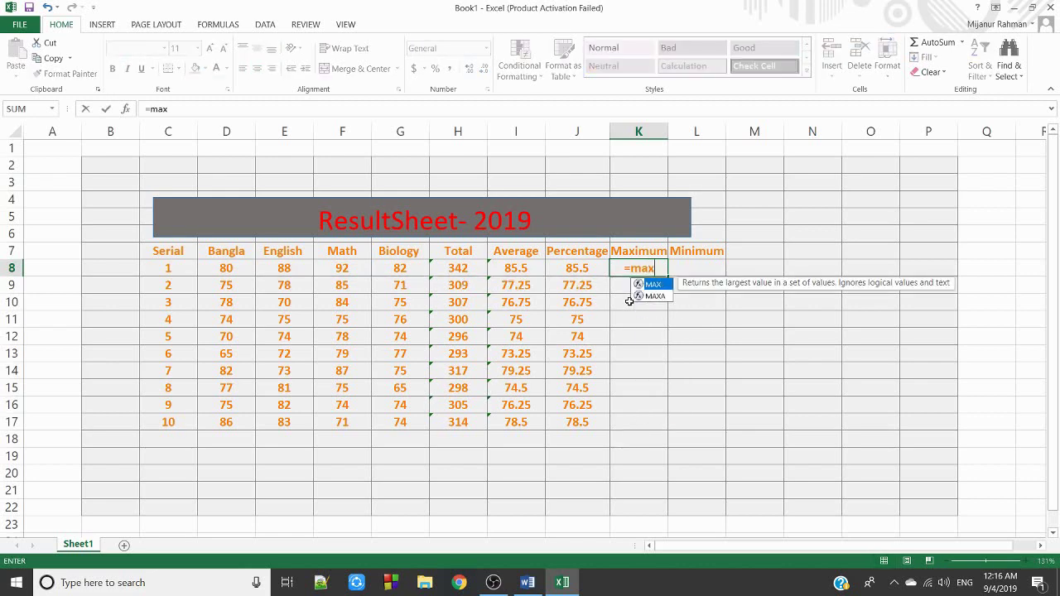
pyautogui.write('(')
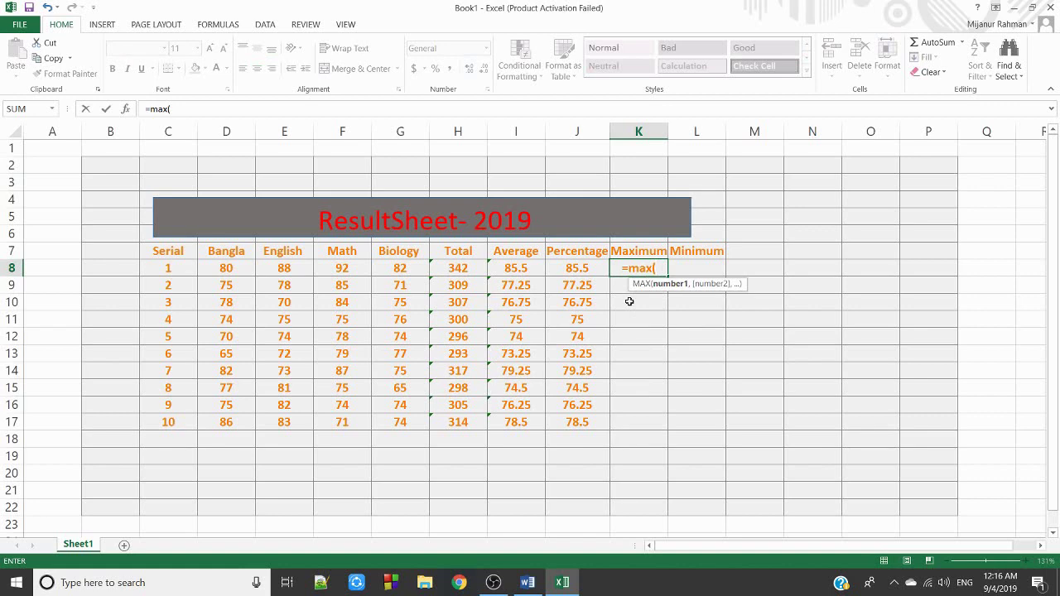
pyautogui.click(461, 270)
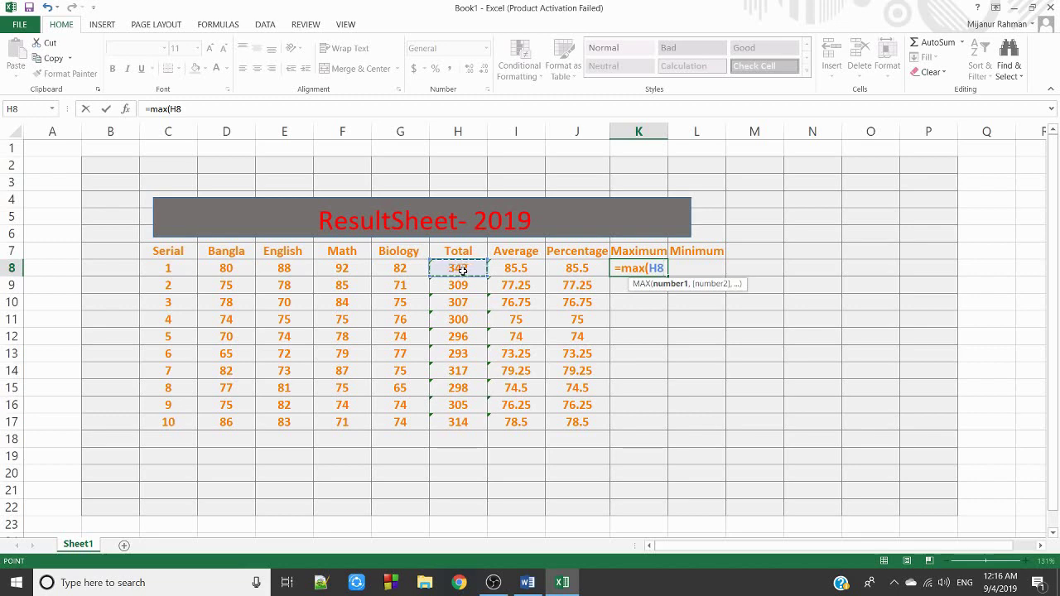
pyautogui.moveTo(461, 271); pyautogui.dragTo(466, 424)
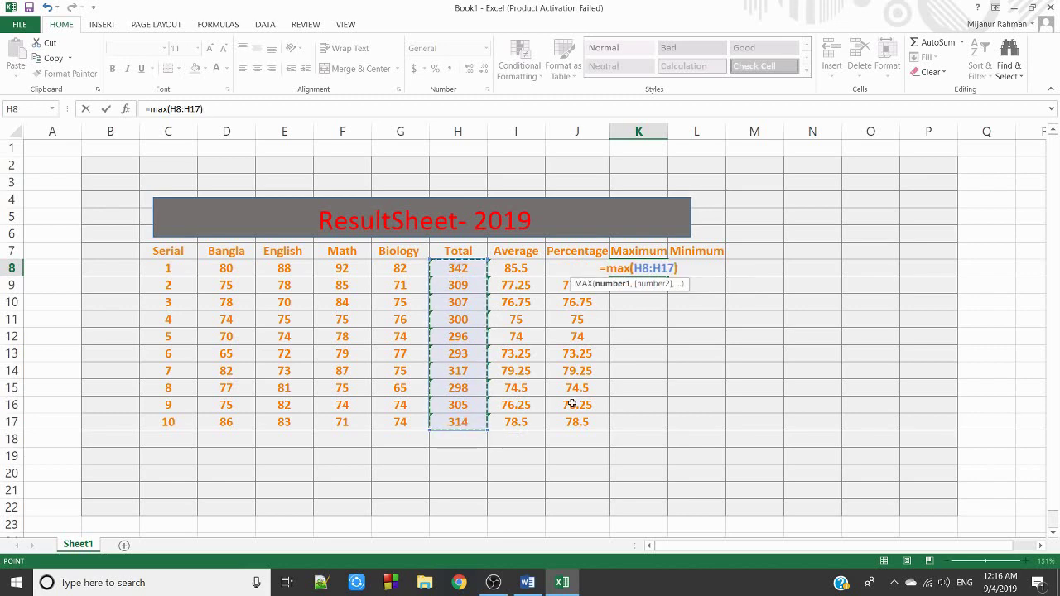
pyautogui.write(')')
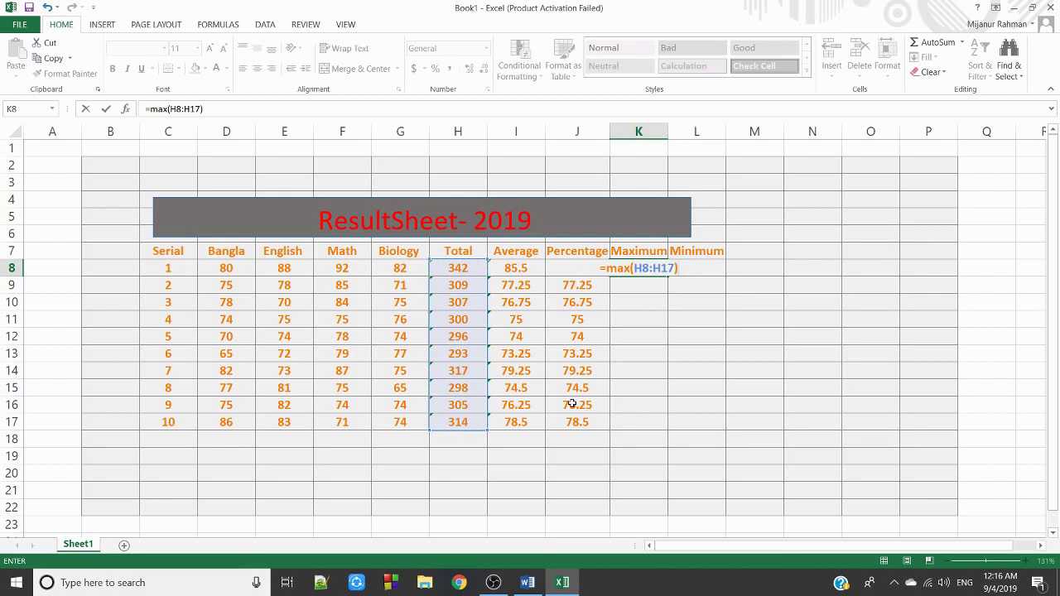
pyautogui.press('Return')
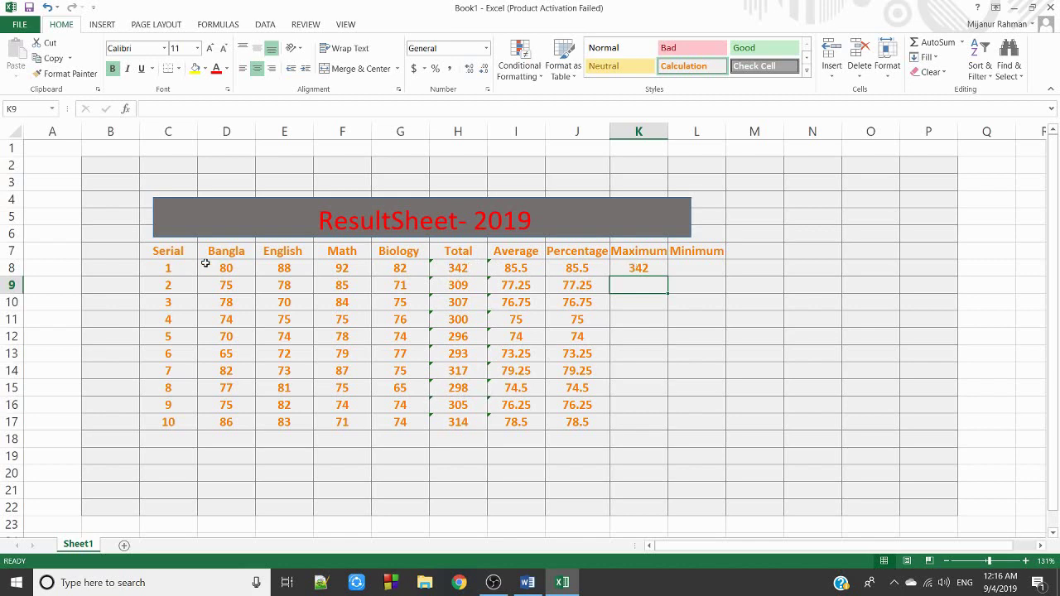
pyautogui.click(702, 268)
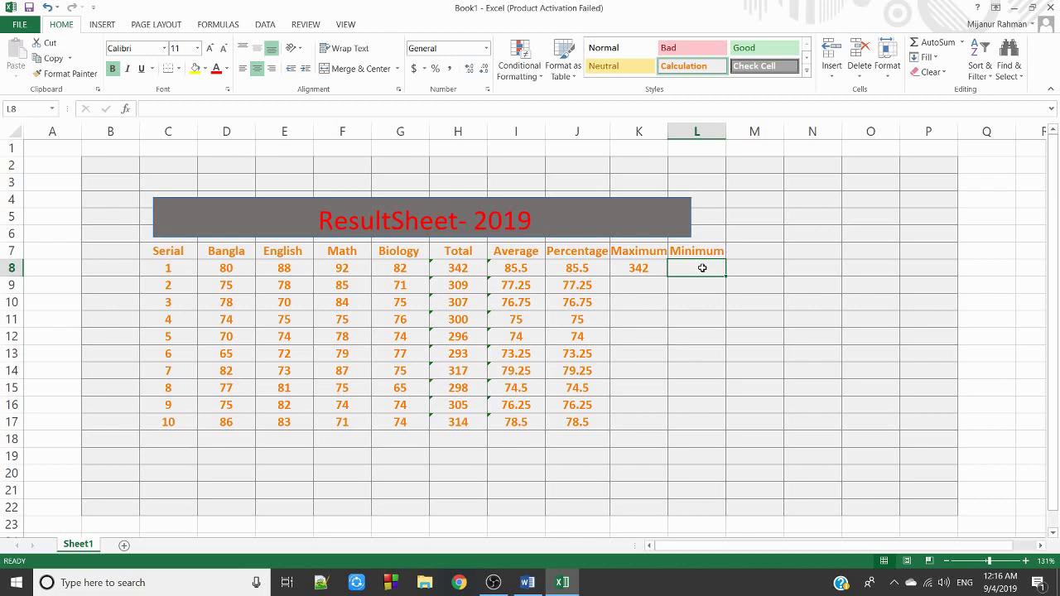
# Enter =min(H8:H17) in L8 to show the lowest total, 293
pyautogui.write('=mi')
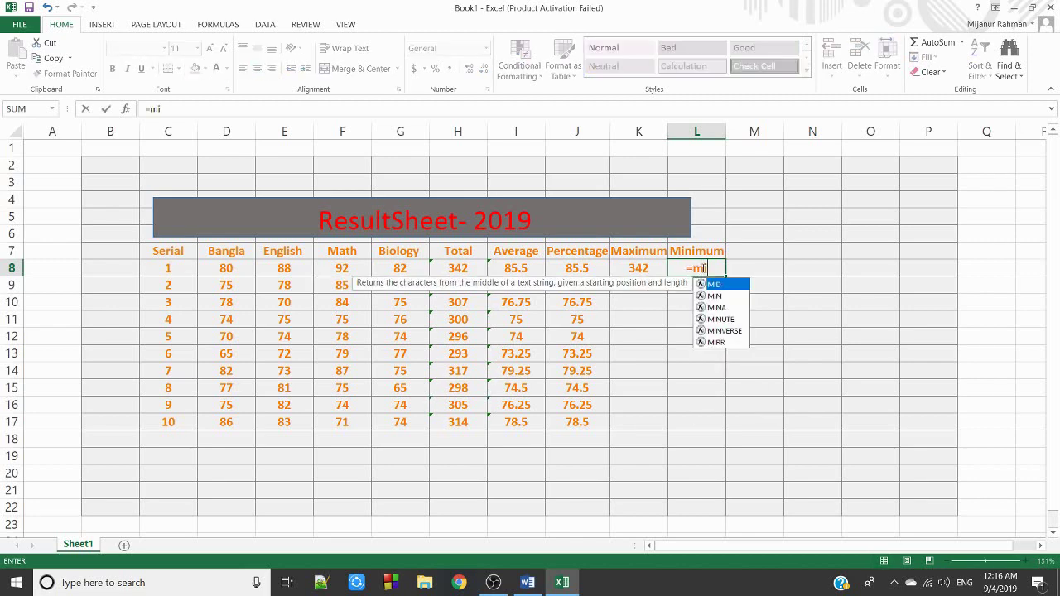
pyautogui.write('n')
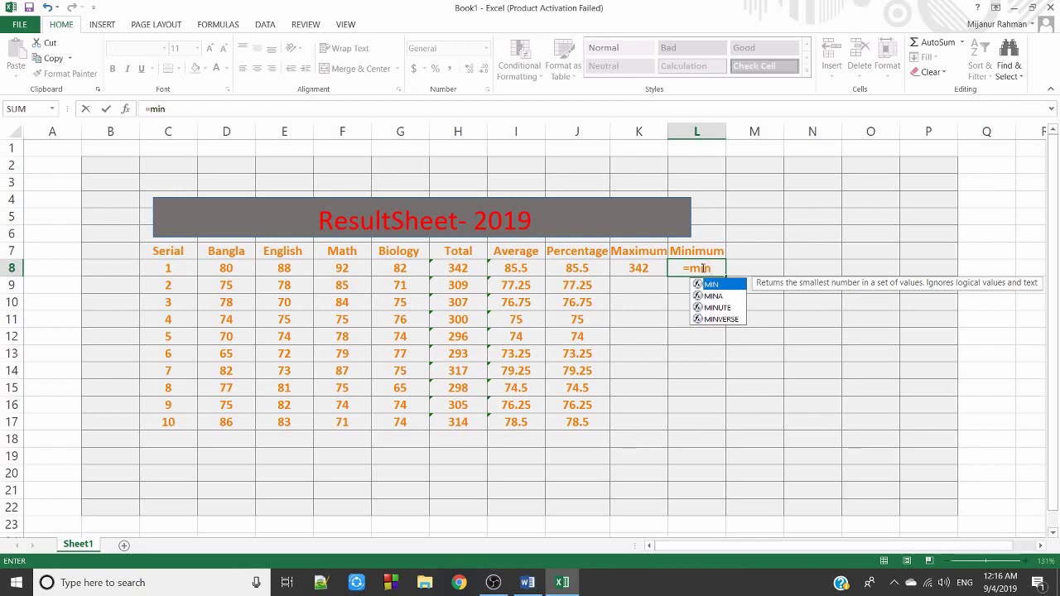
pyautogui.write('(')
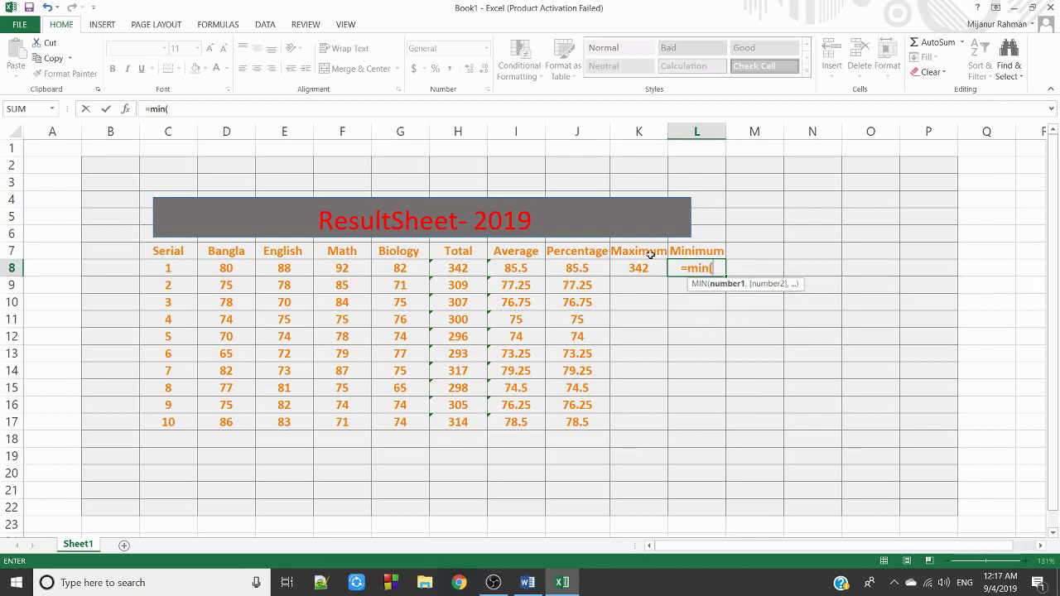
pyautogui.click(467, 270)
pyautogui.moveTo(467, 270); pyautogui.dragTo(476, 426)
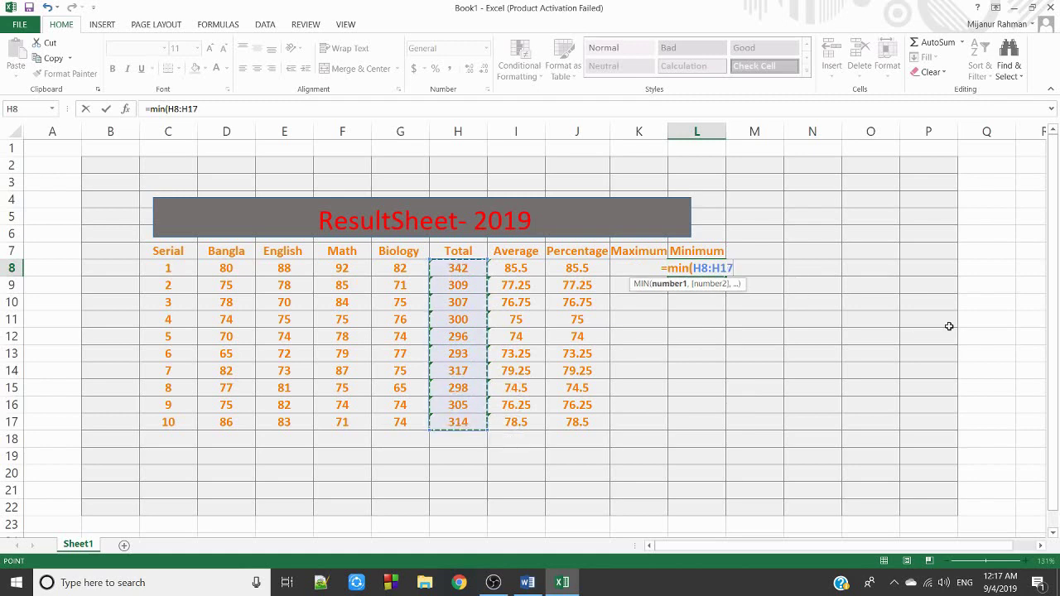
pyautogui.write(')')
pyautogui.press('Return')
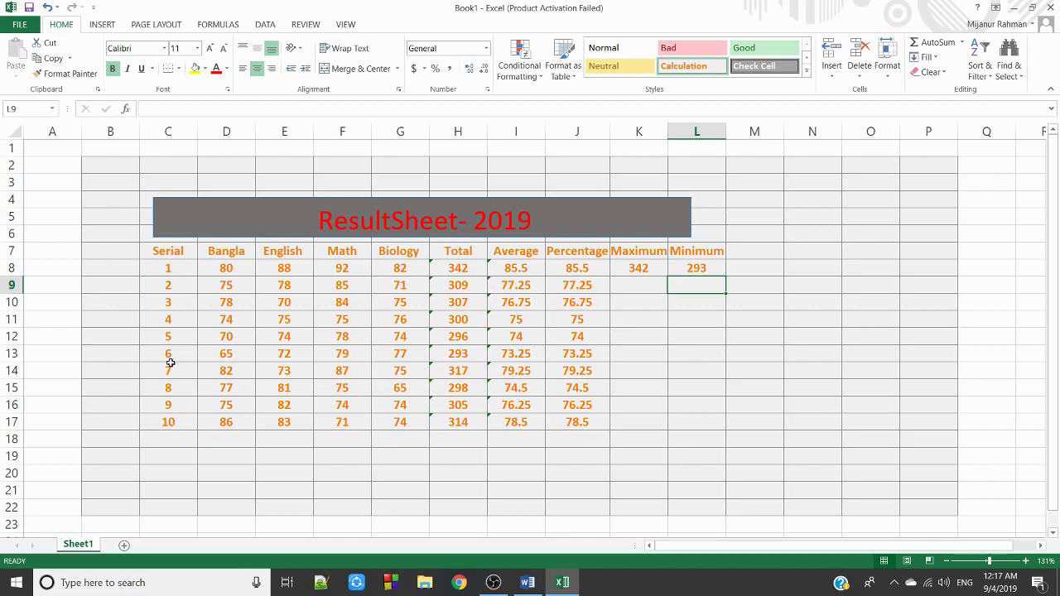
pyautogui.click(631, 272)
pyautogui.click(685, 271)
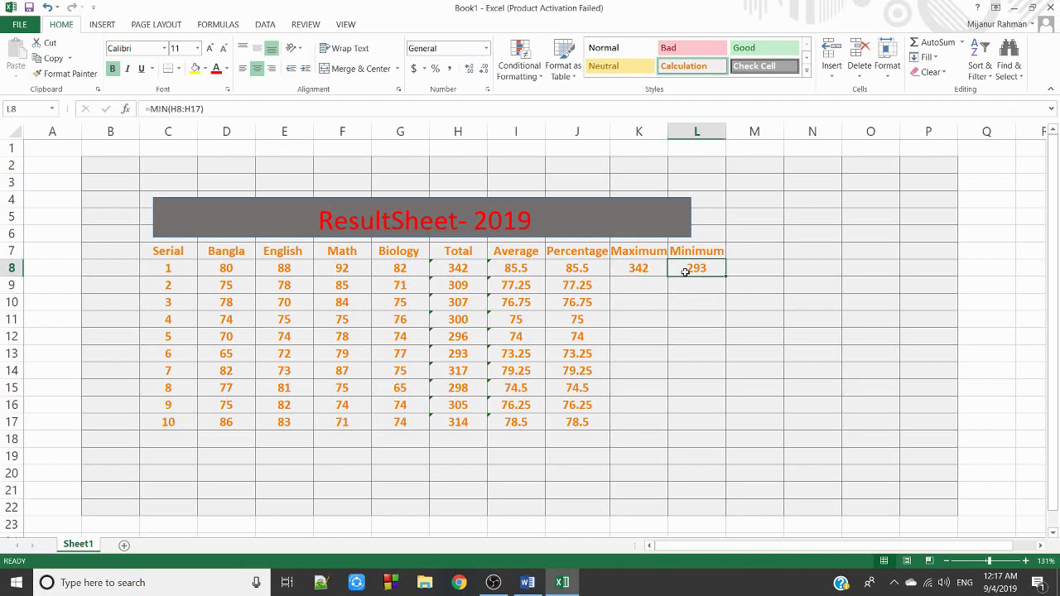
pyautogui.click(651, 267)
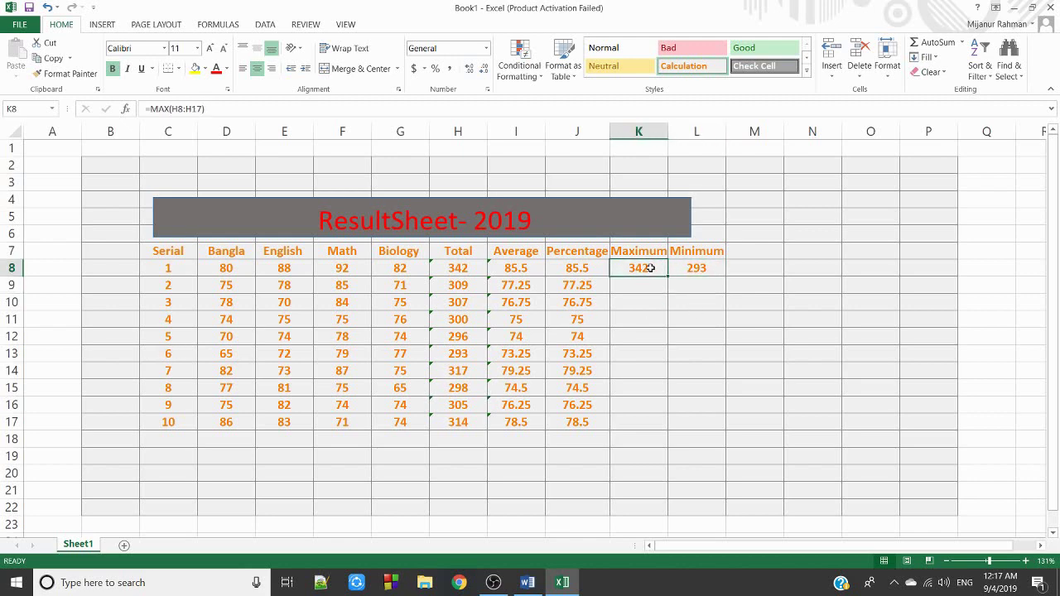
pyautogui.click(690, 268)
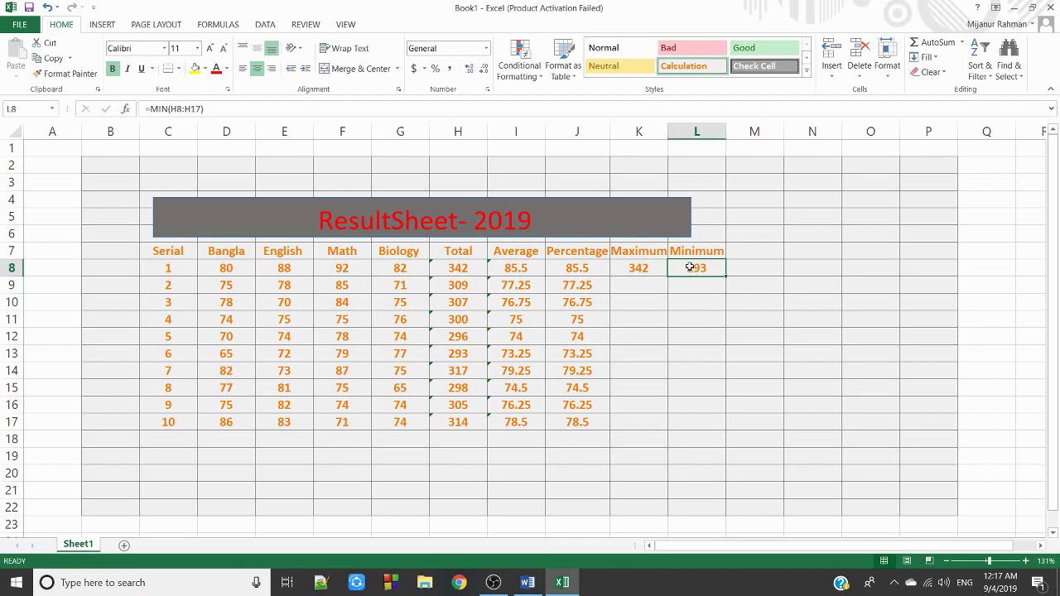